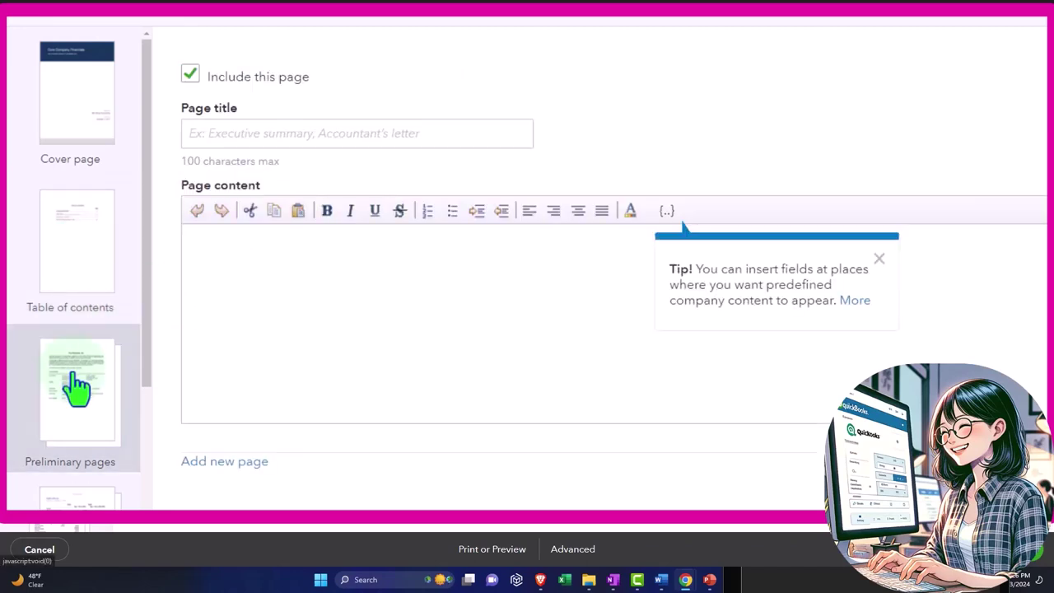
Enter "Thanks for you business" as the content of the preliminary page and dismiss the tip about inserting fields
left_click(227, 367)
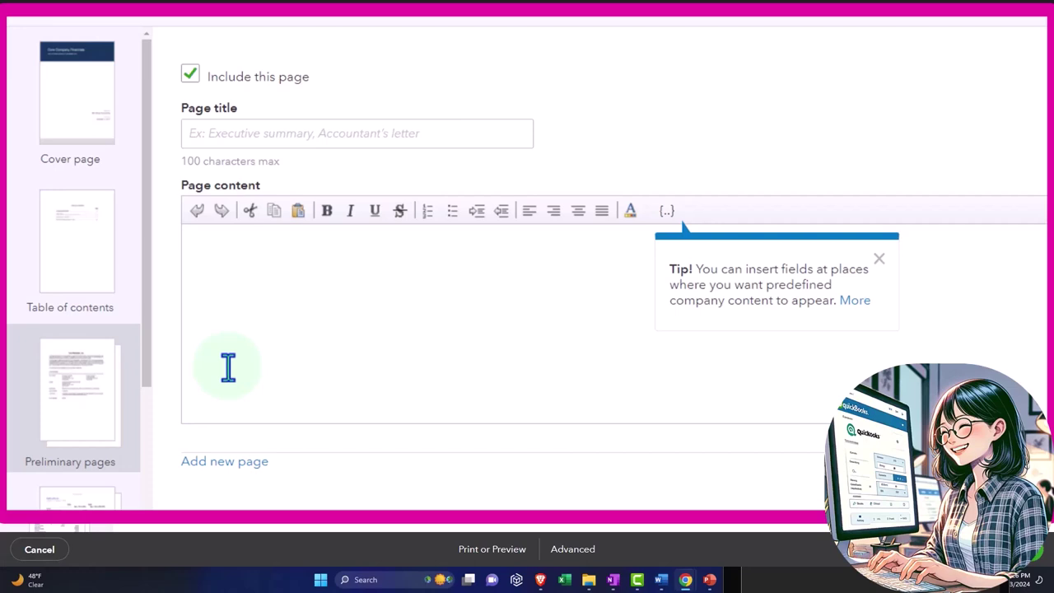
left_click(250, 353)
type("Thanks for y")
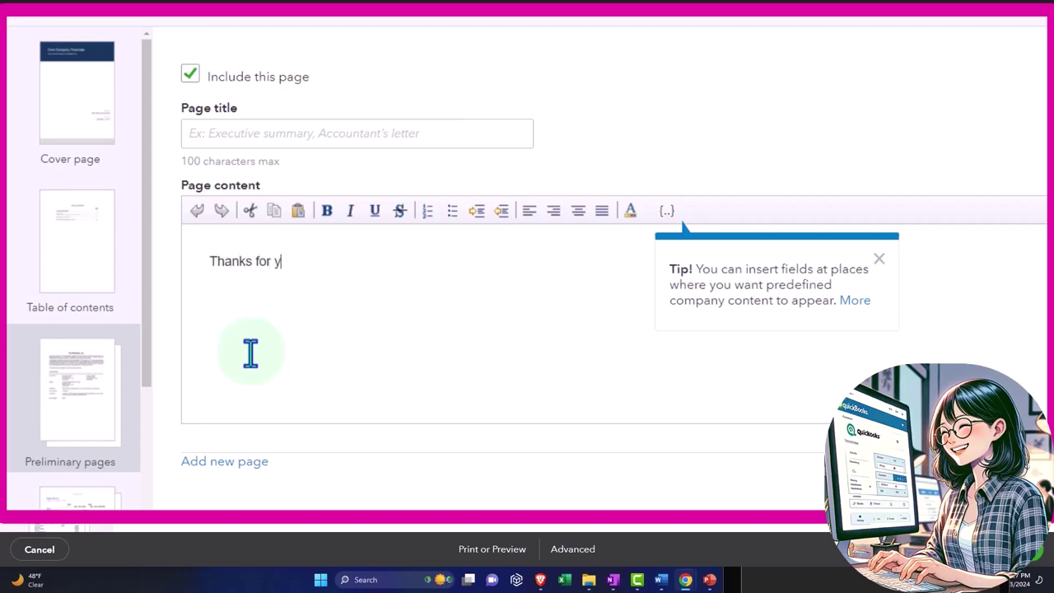
type("ou busnessine")
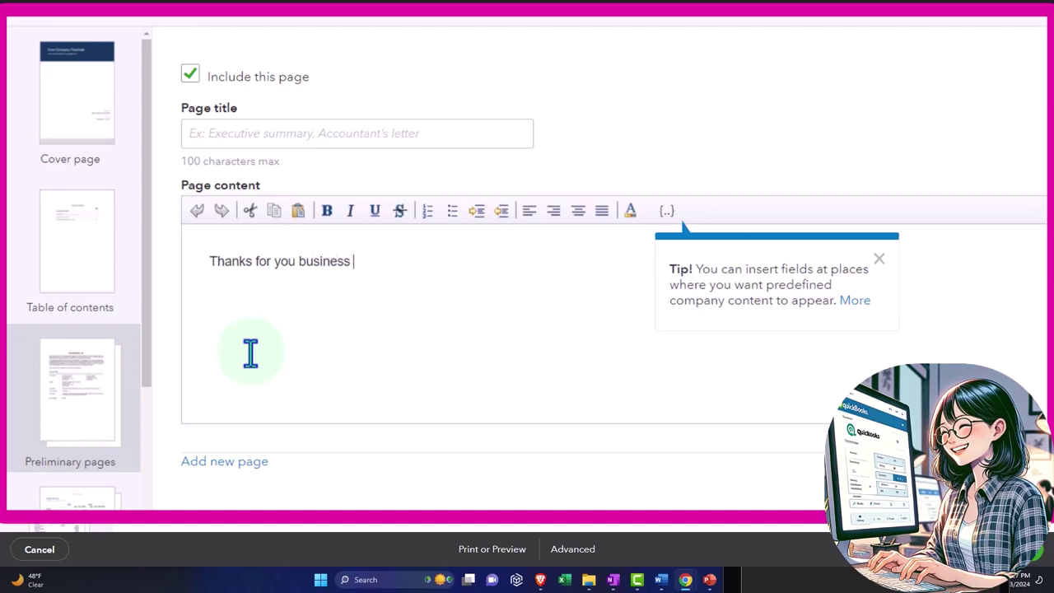
left_click(880, 260)
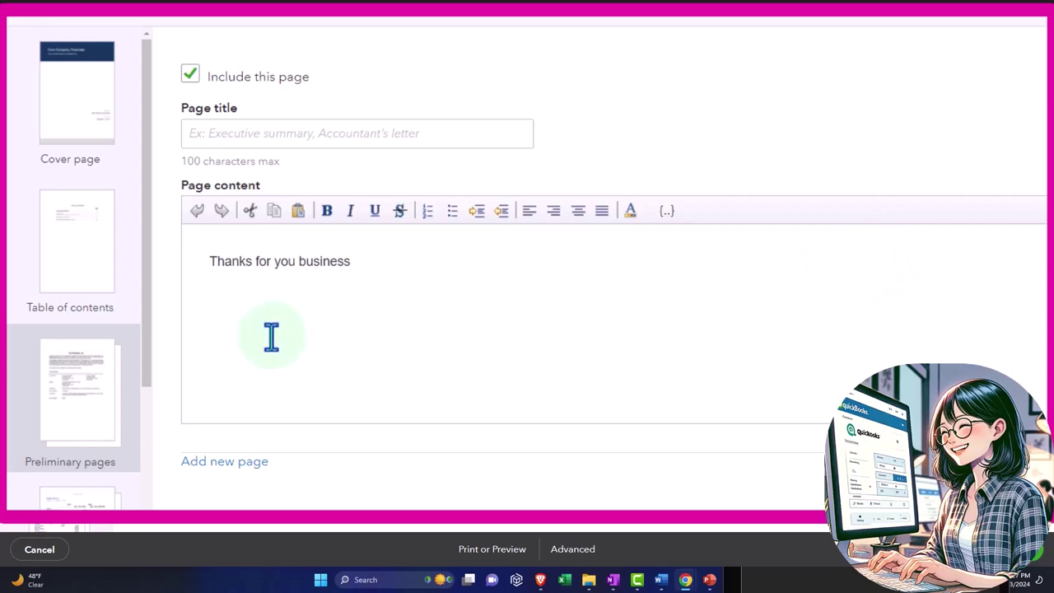
Open the Reports section of the template and expand the Profit and Loss entry to examine its title, period and comparison options
left_click(98, 328)
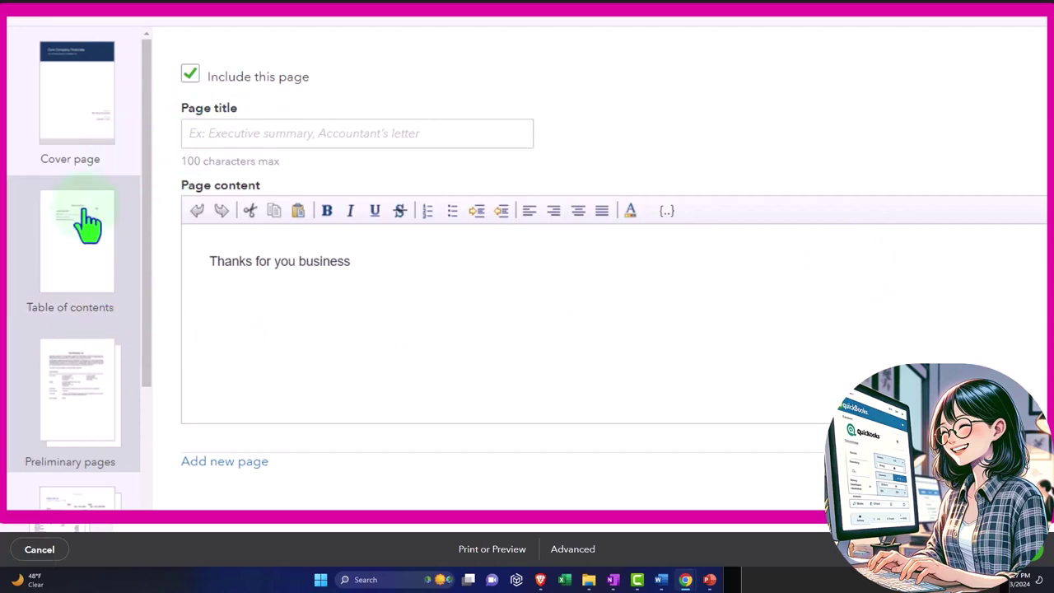
scroll(99, 428, "down", 1)
scroll(99, 428, "down", 5)
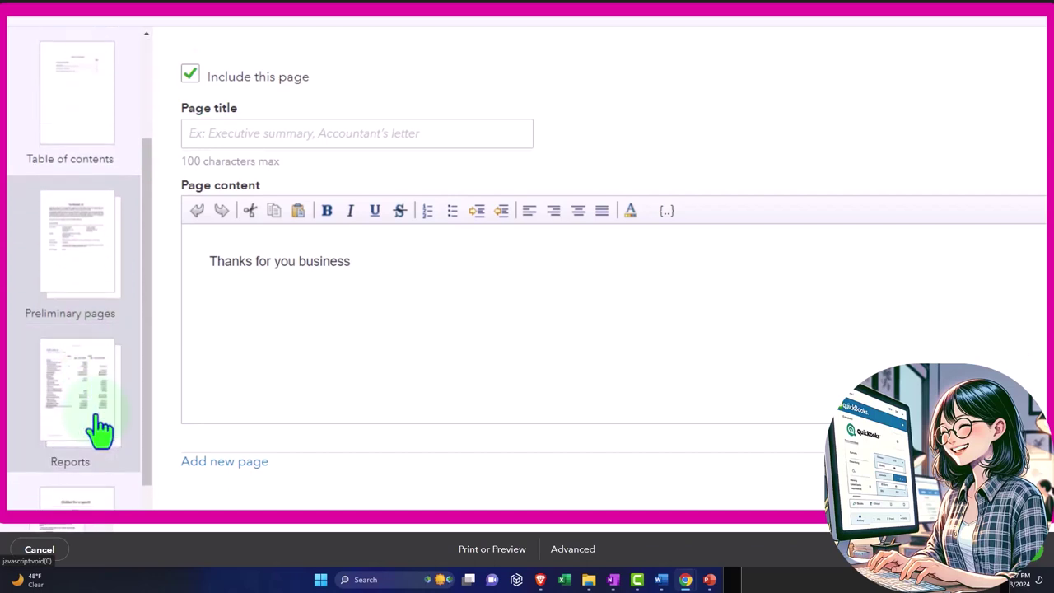
left_click(99, 346)
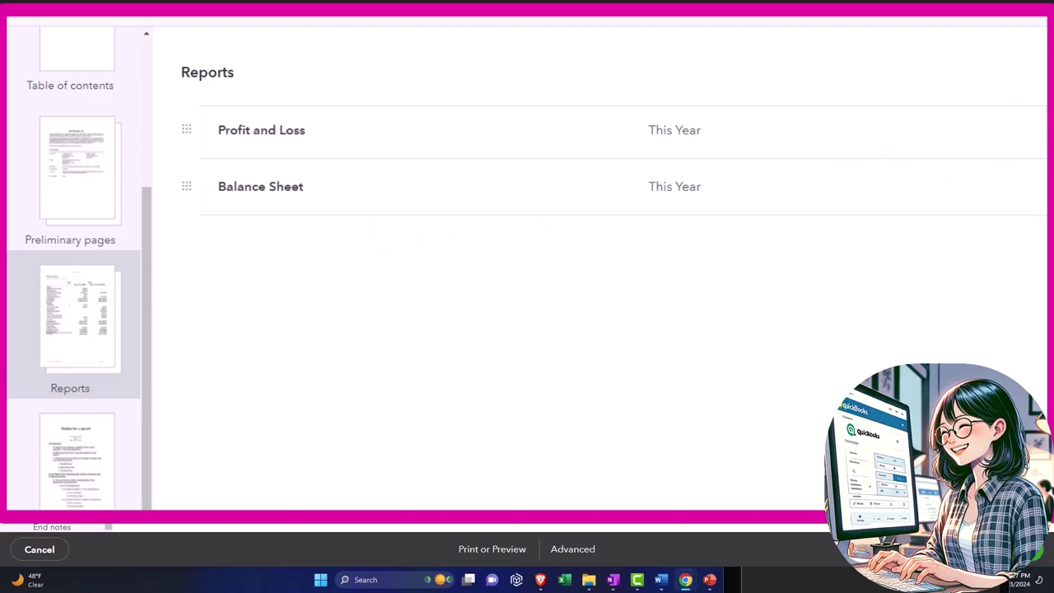
left_click(261, 130)
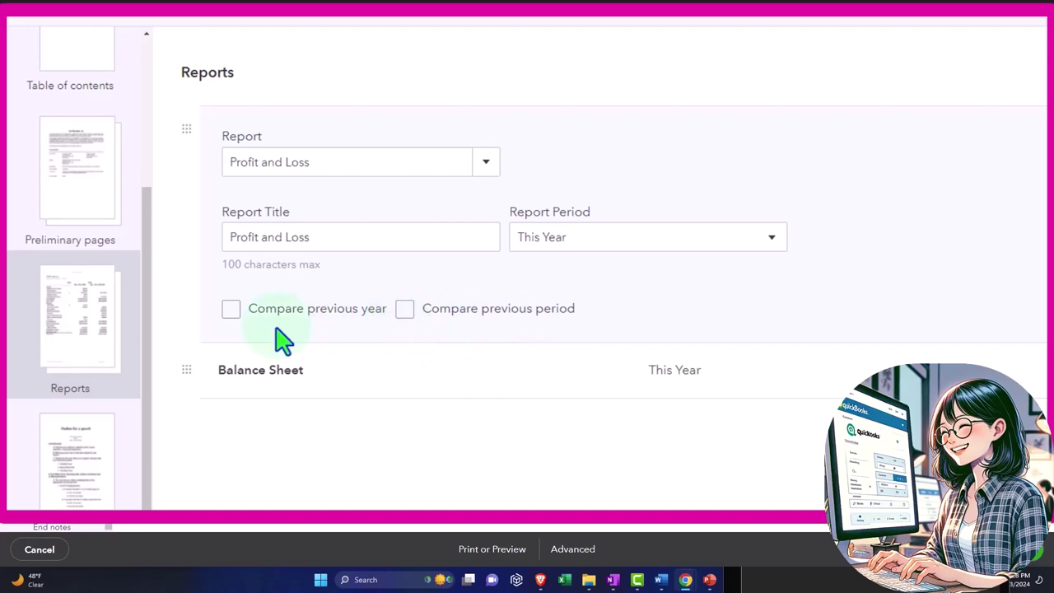
Enter "End notes" as the content of the End notes page and save the management report
left_click(80, 442)
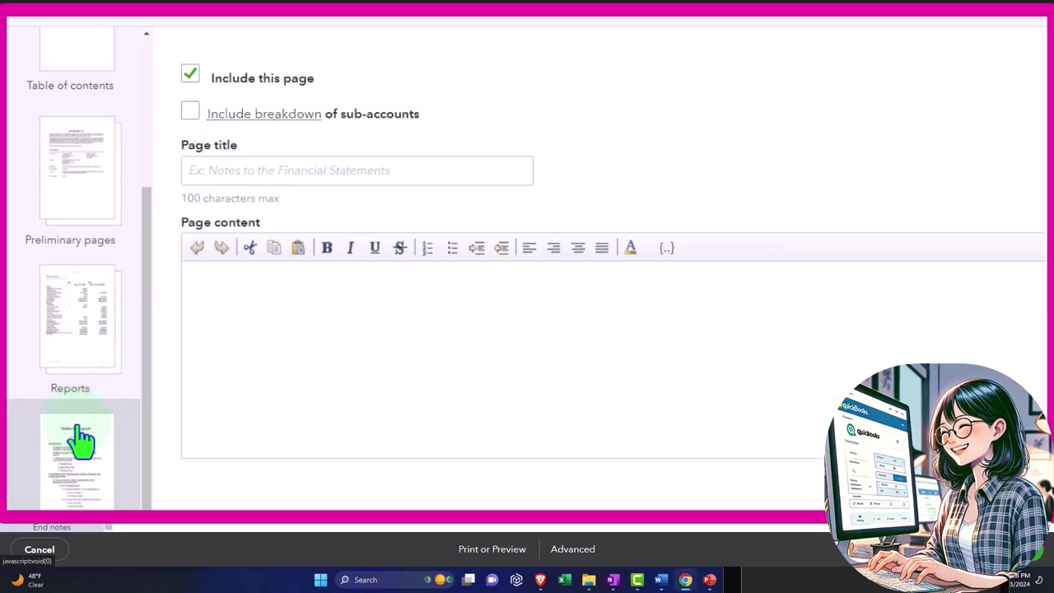
left_click(284, 313)
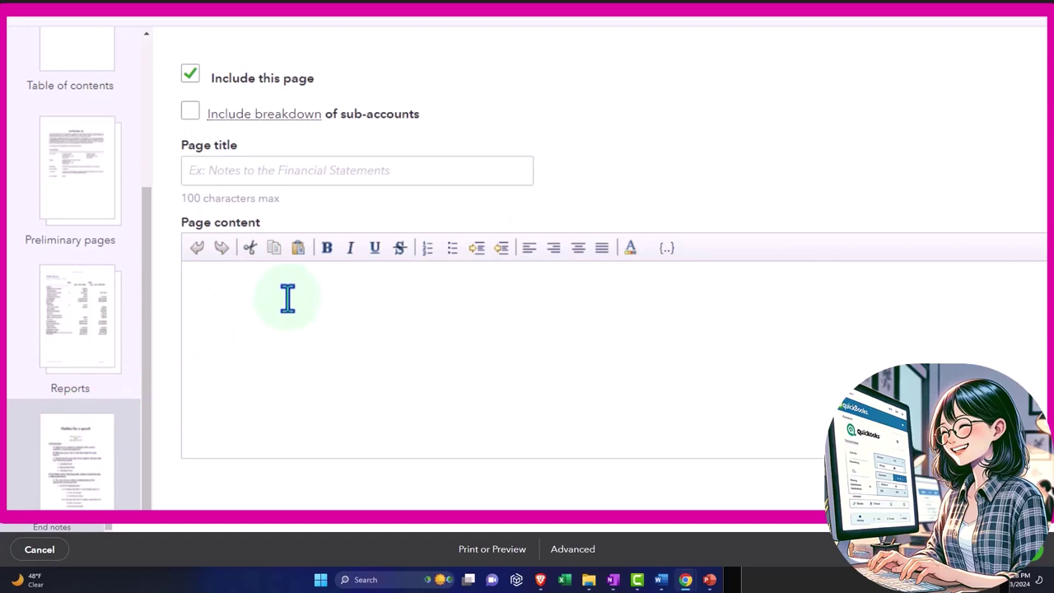
type("End notes")
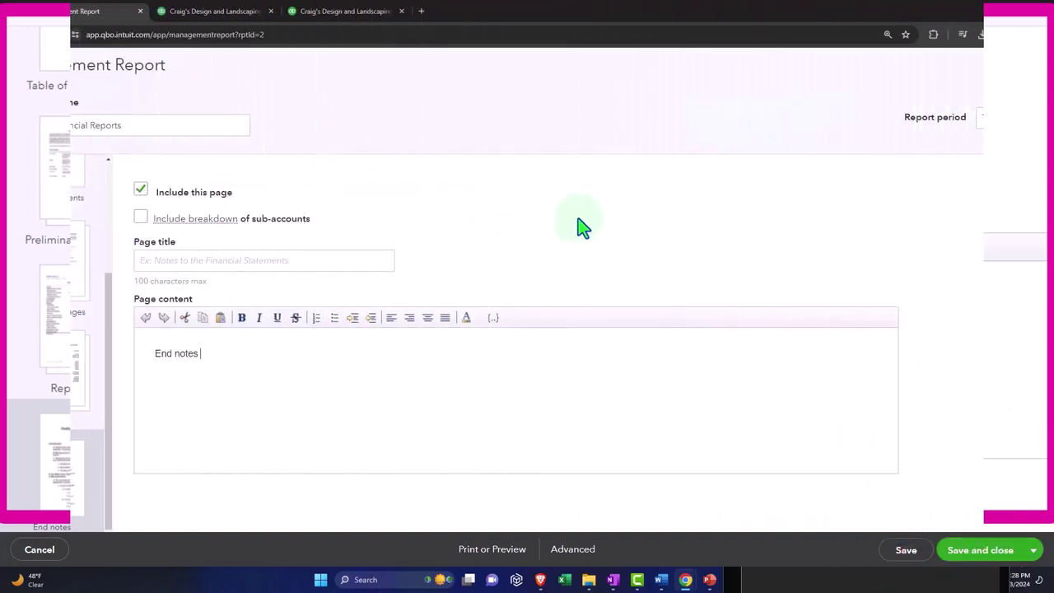
left_click(921, 558)
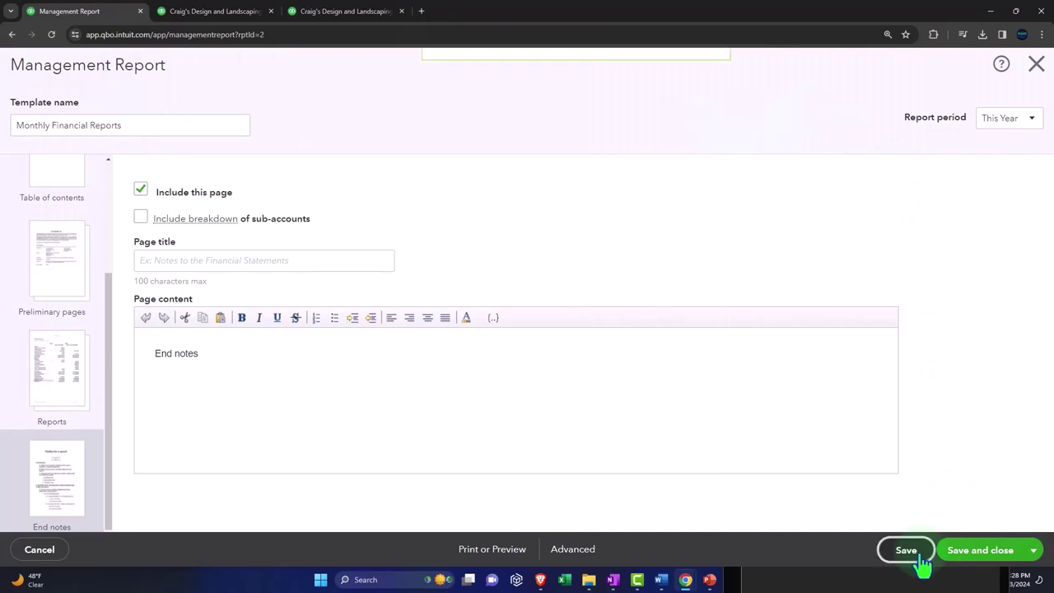
left_click(1033, 550)
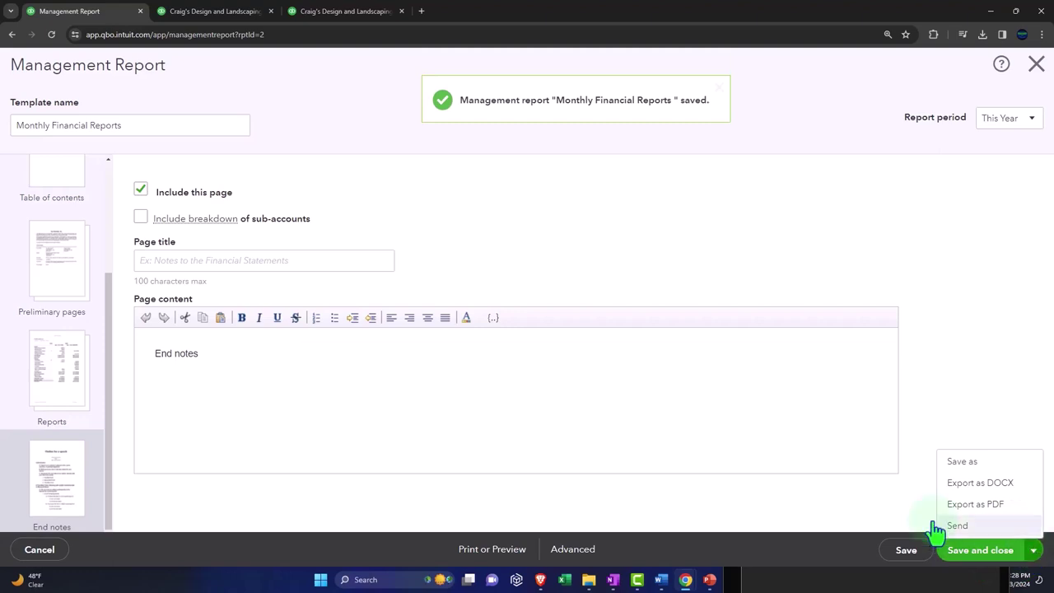
left_click(834, 498)
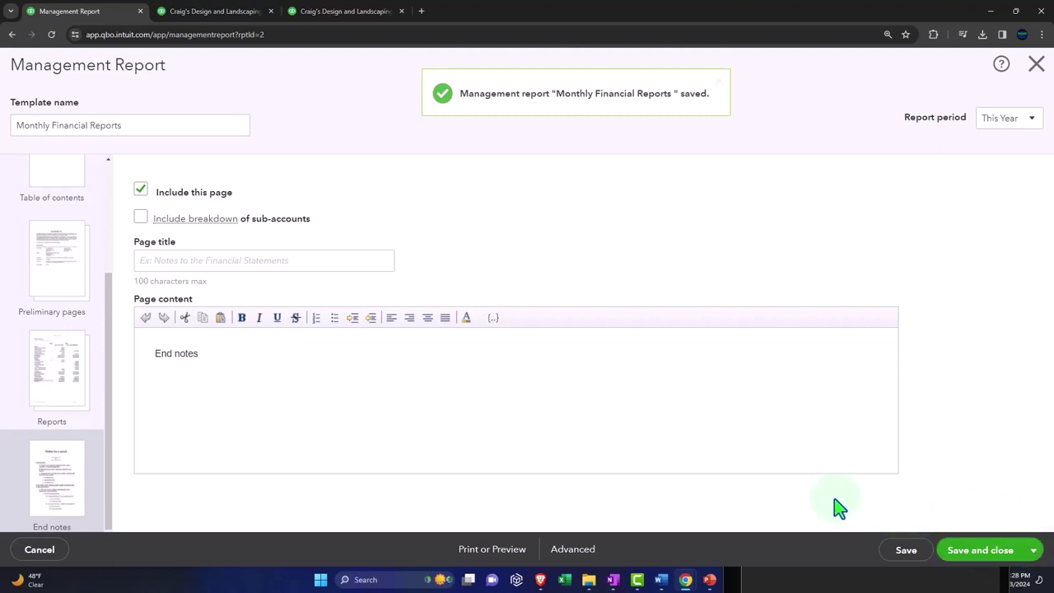
left_click(487, 555)
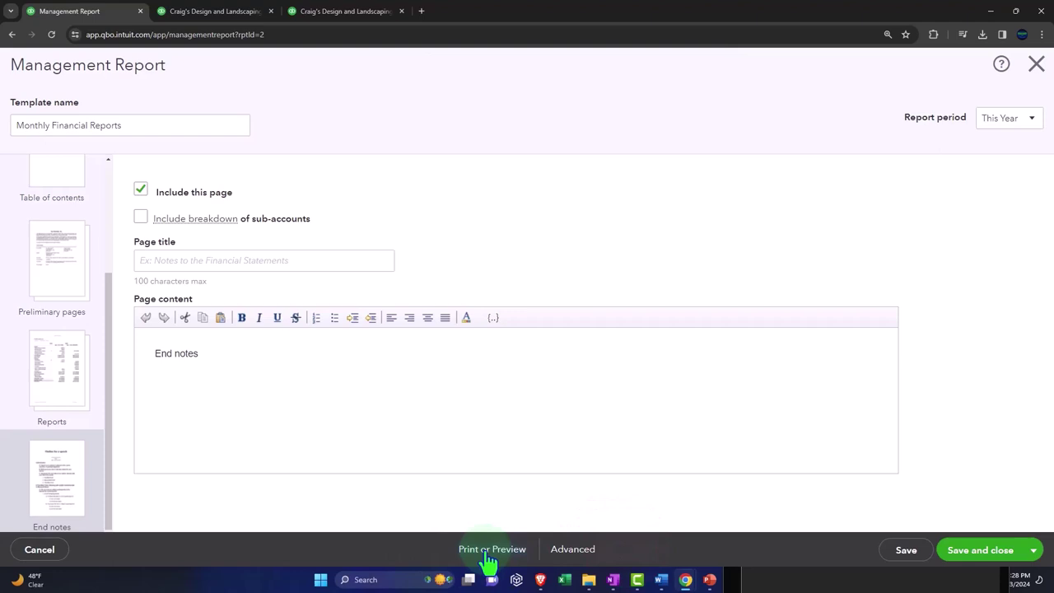
Examine the company name, header, footer and non-zero rows options in the report's advanced settings, and close them
left_click(580, 551)
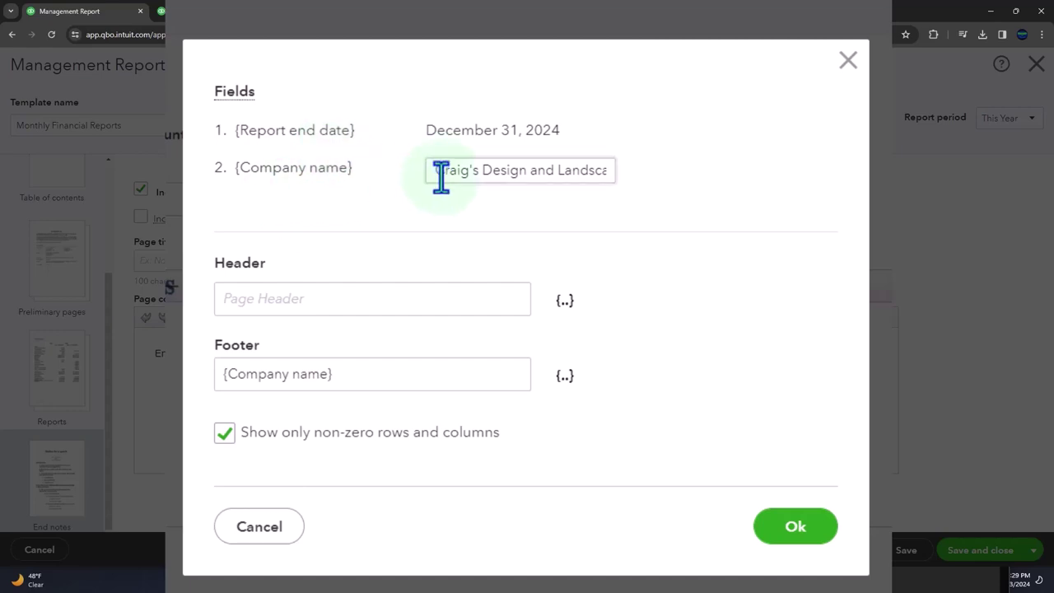
left_click_drag(482, 170, 675, 184)
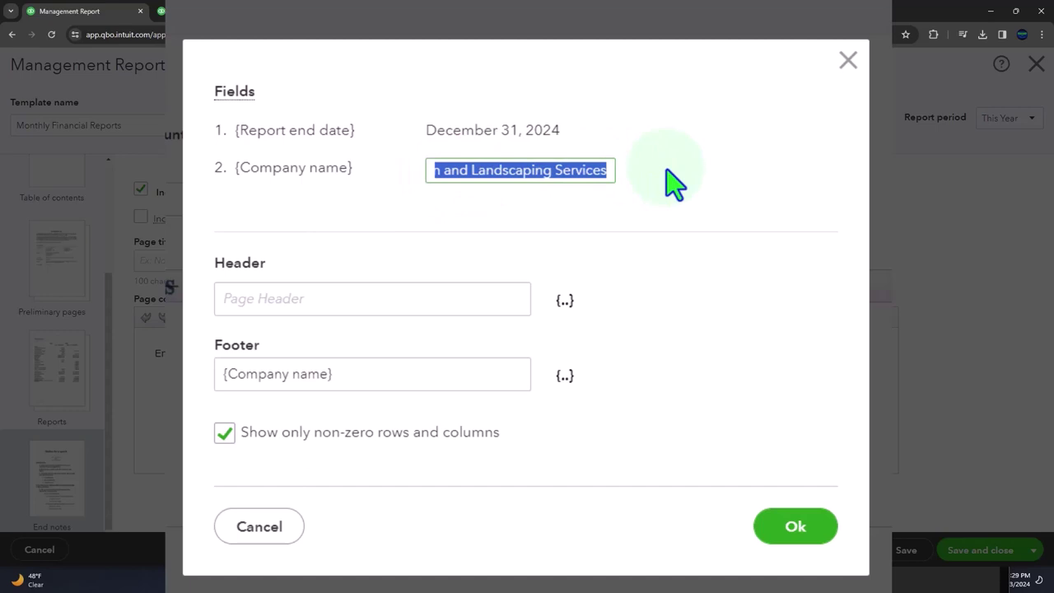
left_click(692, 194)
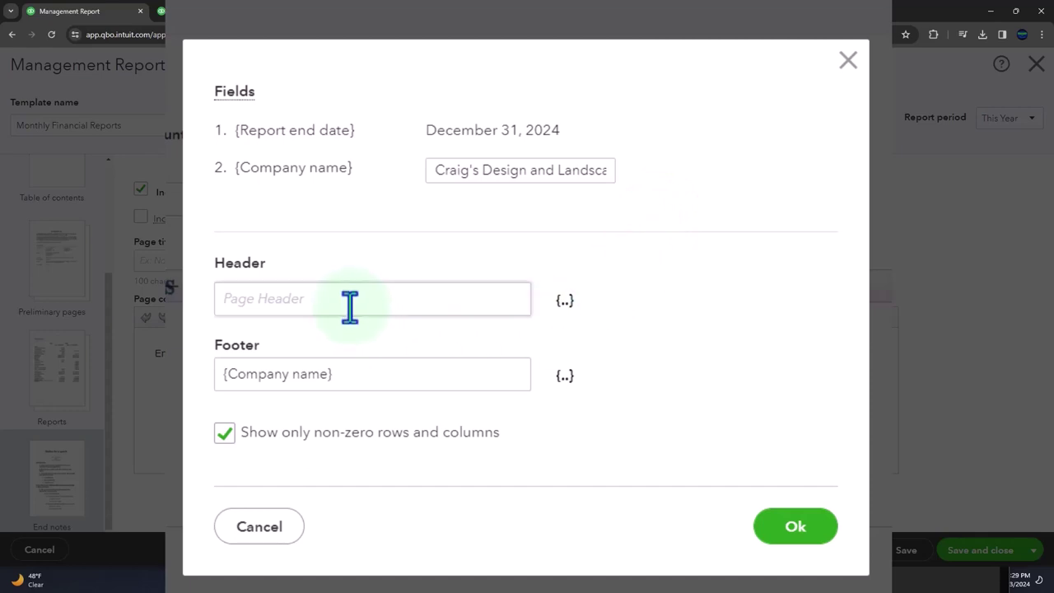
left_click(386, 377)
triple_click(387, 377)
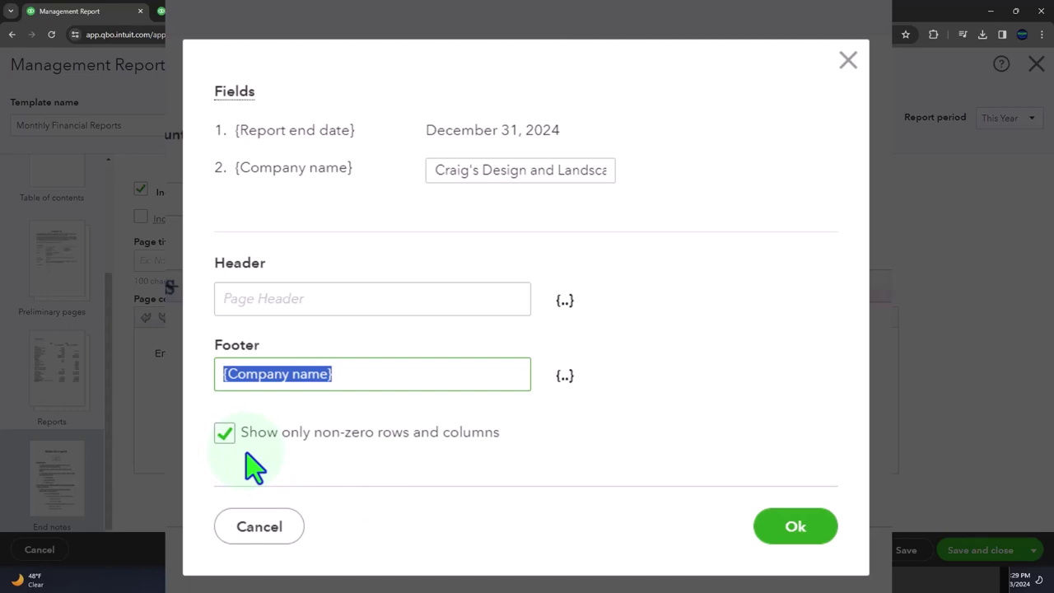
left_click(848, 61)
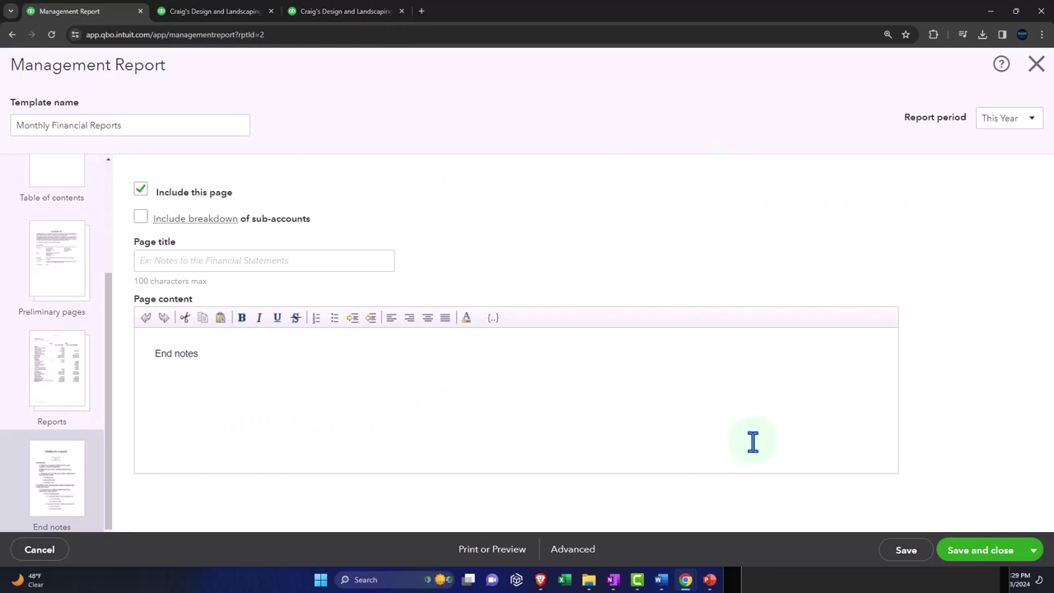
left_click(892, 553)
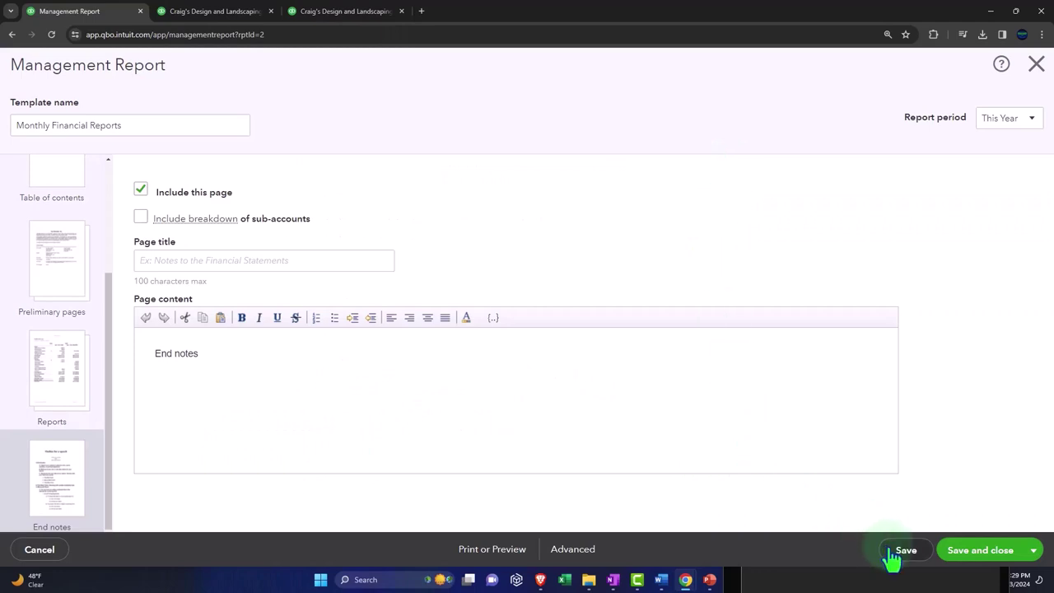
left_click(1034, 553)
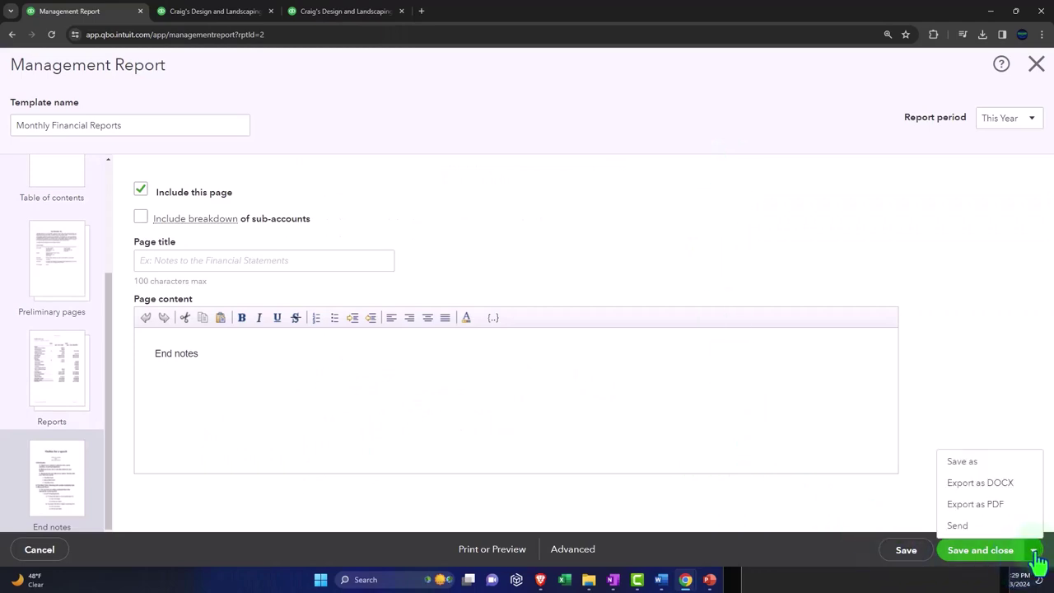
left_click(1018, 486)
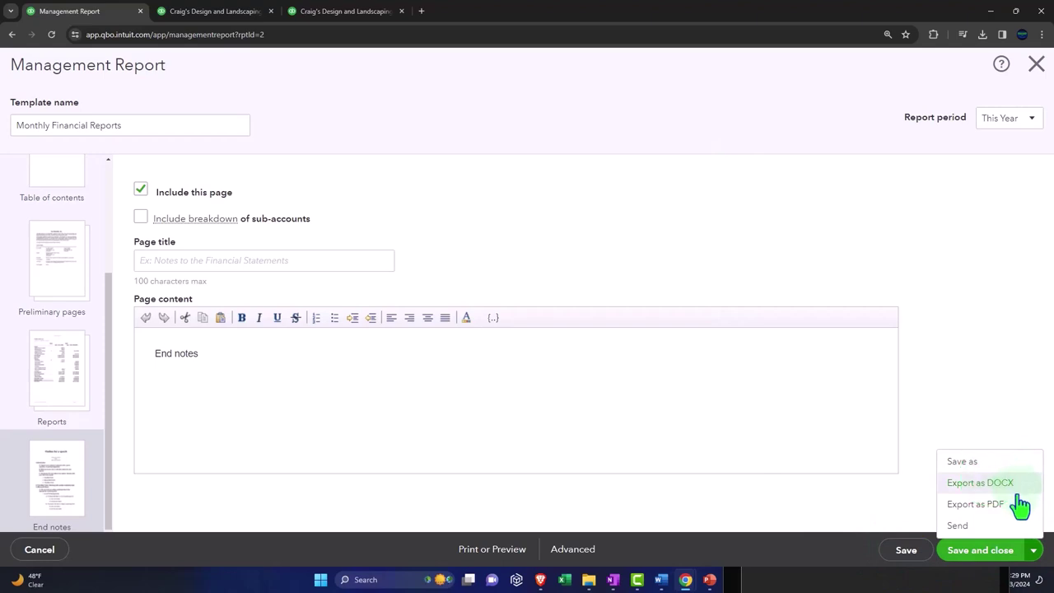
left_click(776, 559)
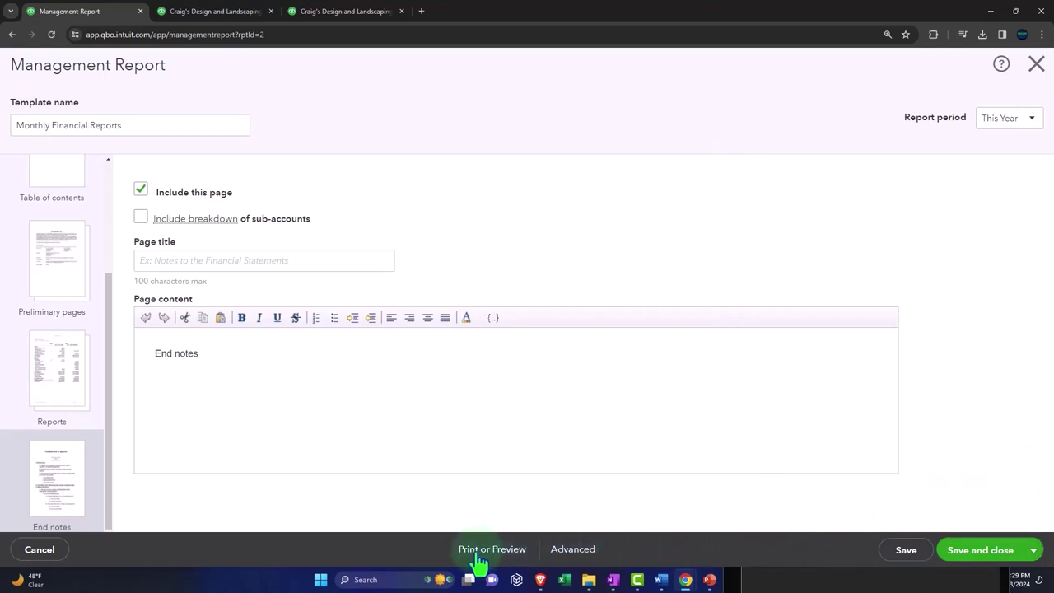
Preview the management report and look over its cover page, table of contents and preliminary page
left_click(476, 554)
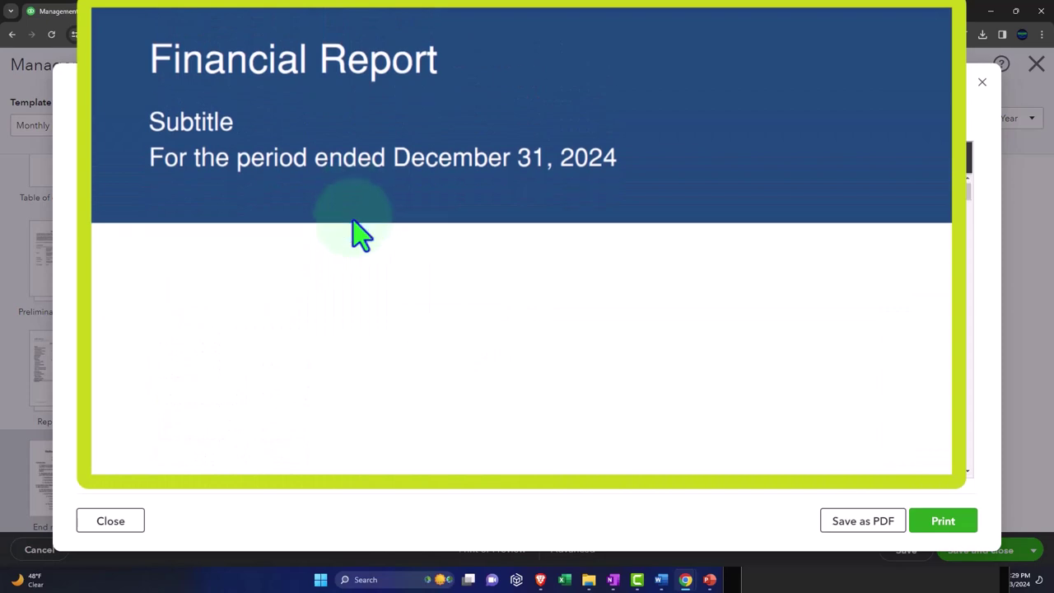
scroll(360, 235, "down", 5)
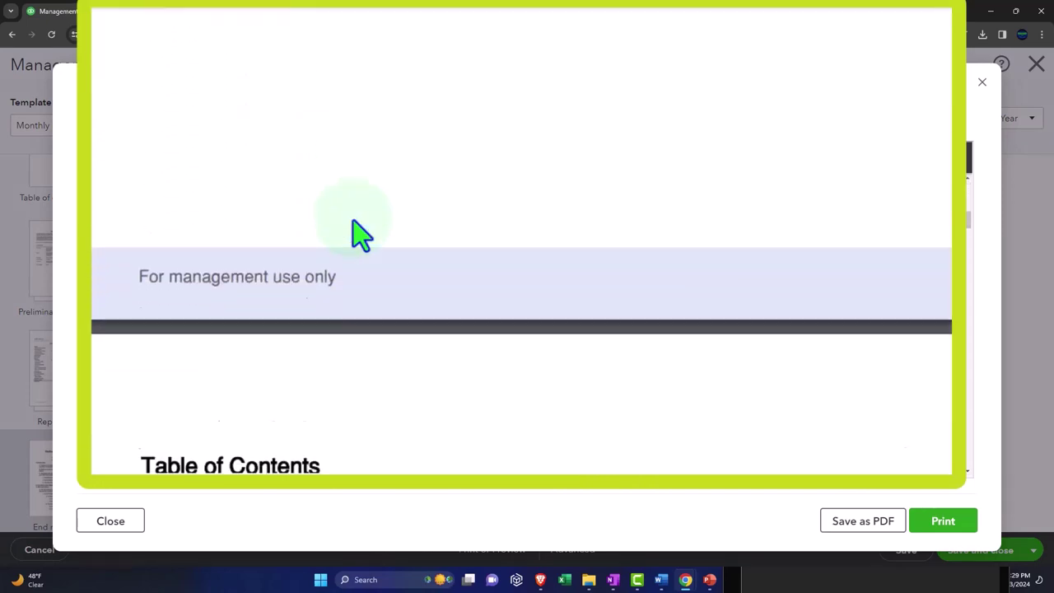
scroll(360, 235, "down", 1)
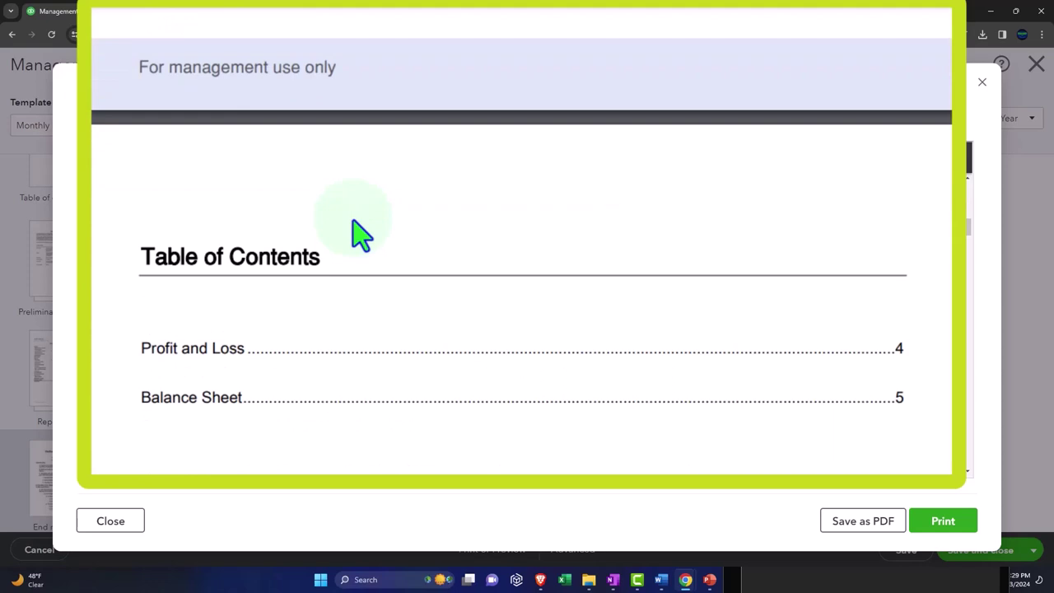
scroll(360, 234, "down", 4)
scroll(360, 235, "down", 10)
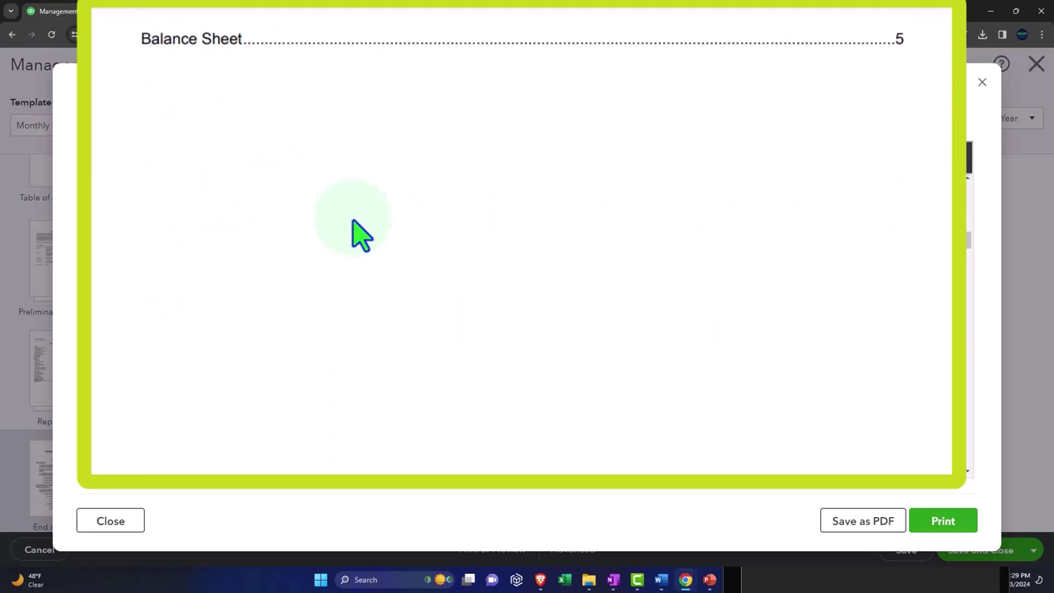
scroll(360, 234, "down", 2)
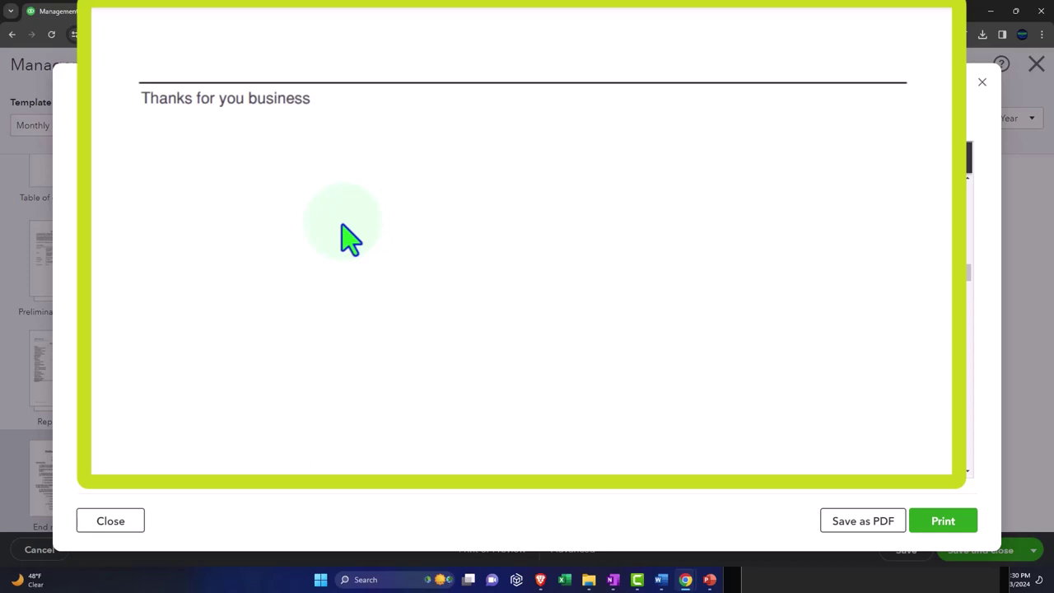
scroll(347, 247, "down", 1)
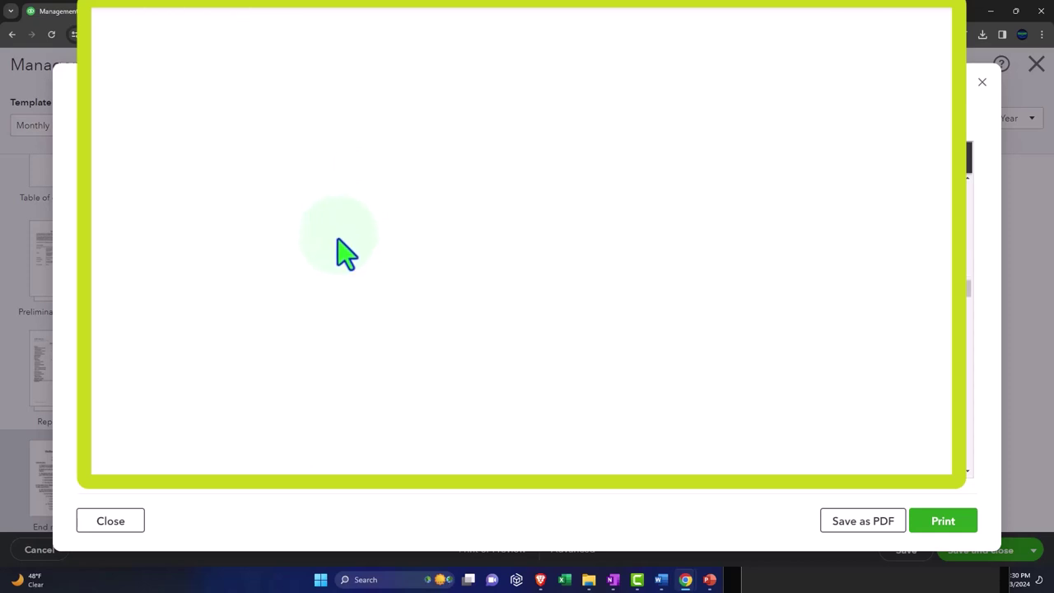
Review the Profit and Loss, Balance Sheet and end notes pages in the report preview
scroll(346, 254, "down", 5)
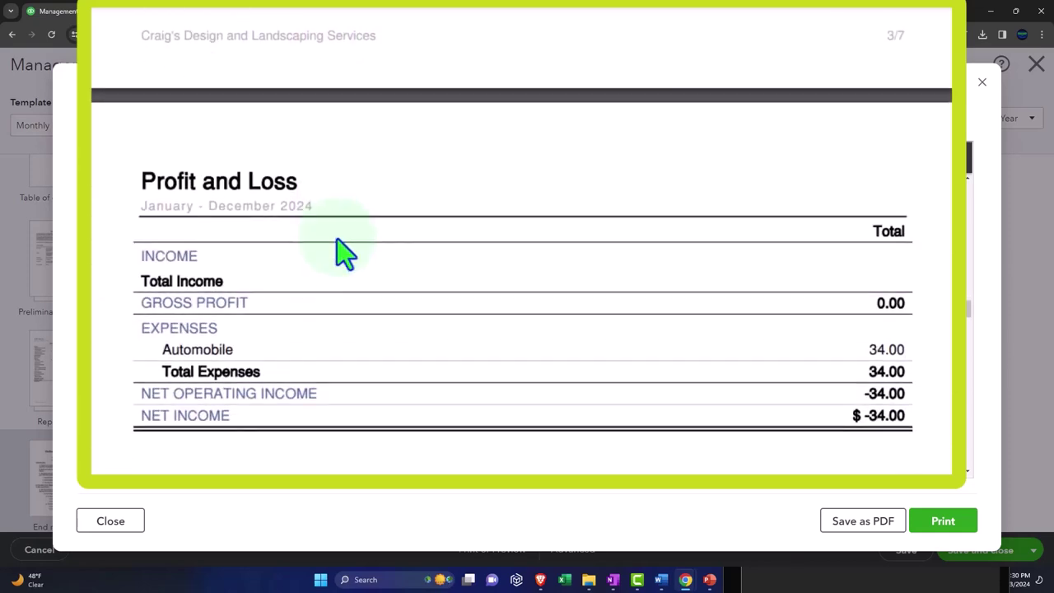
scroll(344, 254, "down", 1)
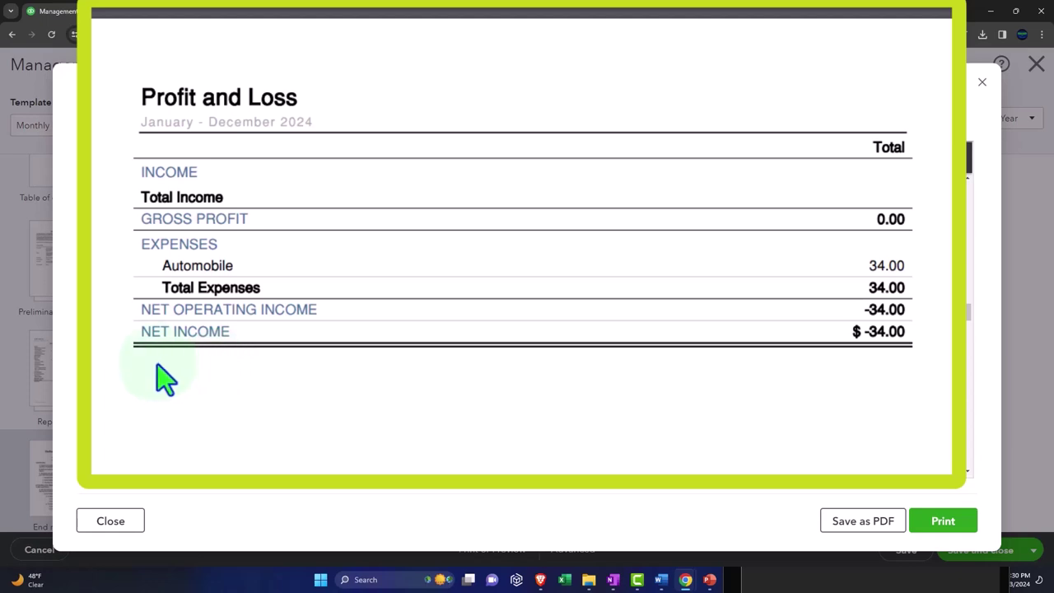
scroll(157, 365, "down", 3)
scroll(165, 379, "down", 8)
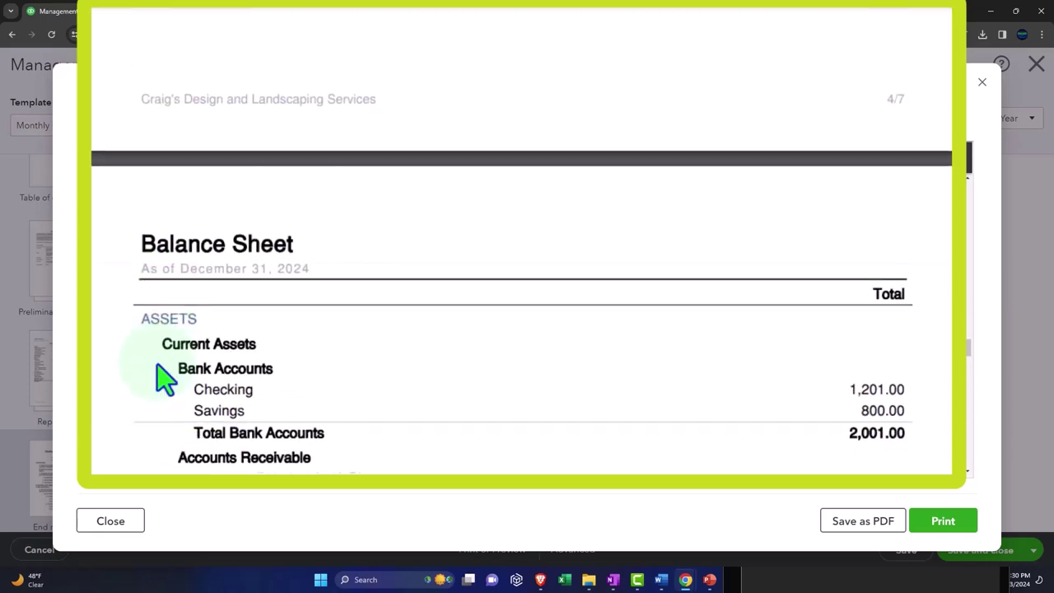
scroll(165, 379, "down", 9)
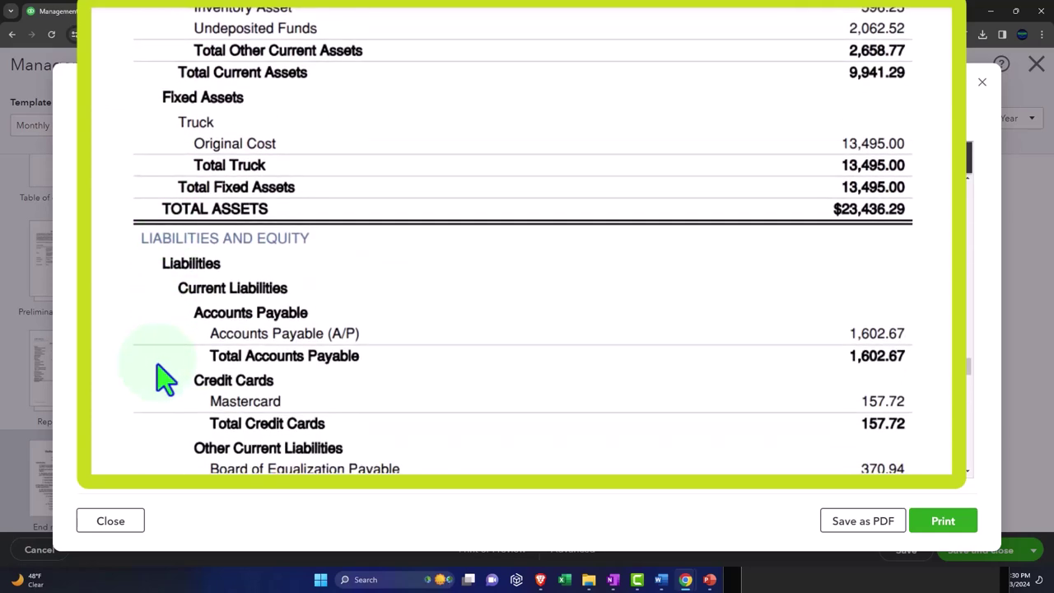
scroll(166, 379, "down", 10)
scroll(290, 414, "down", 4)
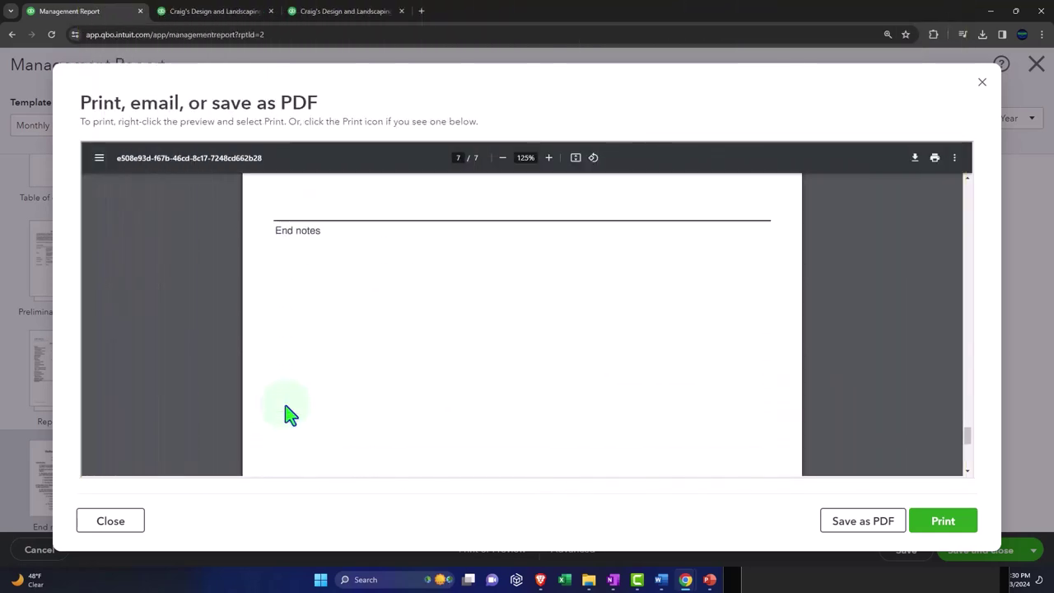
Look over the rest of the end notes page and close the management report preview
scroll(290, 414, "down", 1)
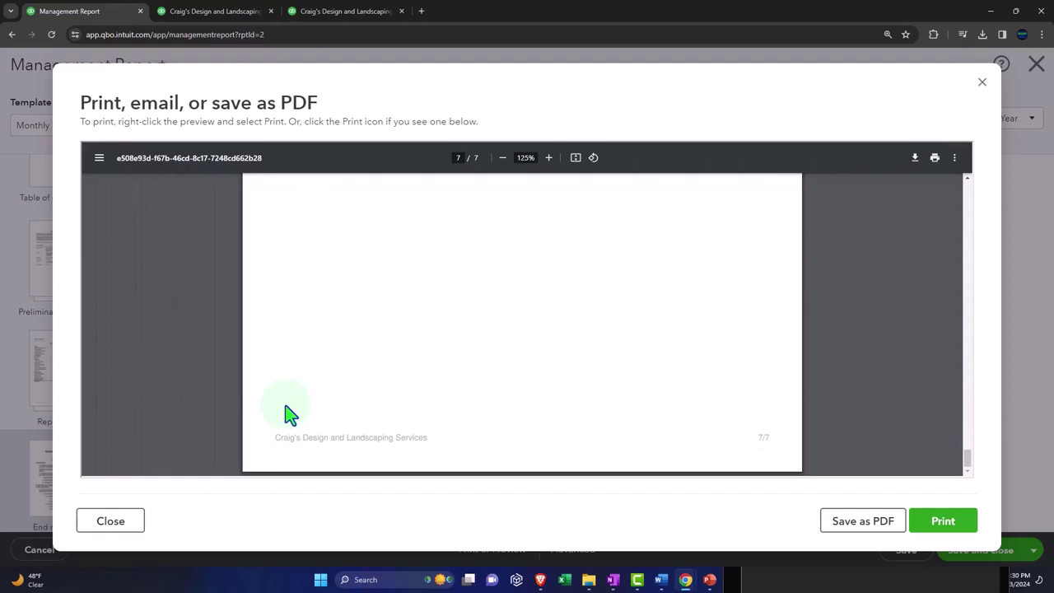
left_click(981, 83)
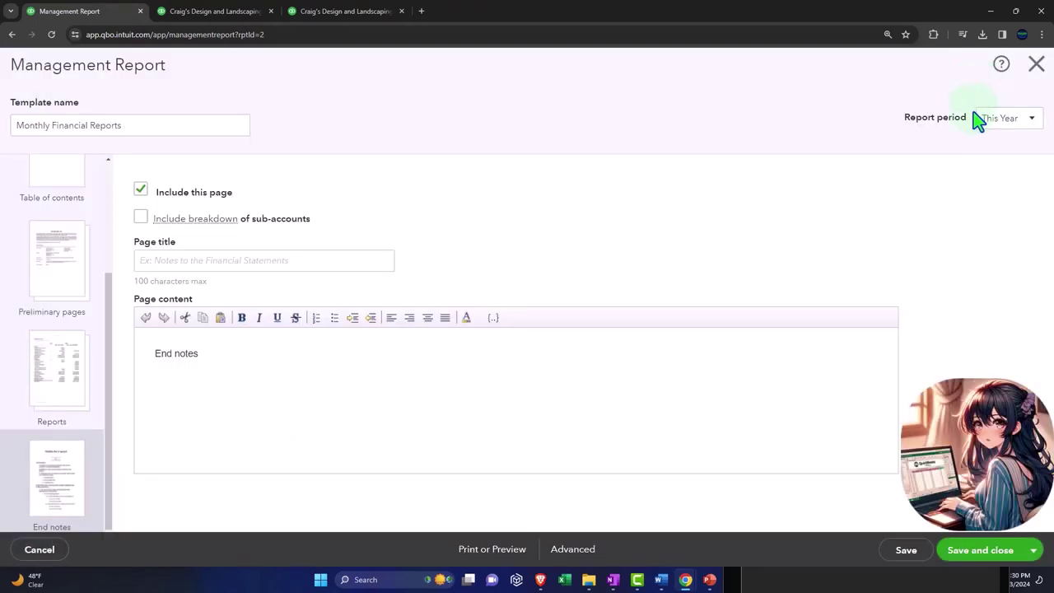
Set the management report's period to Custom, from 01/01/2023 to 12/31/2023, and save the report
left_click(1038, 124)
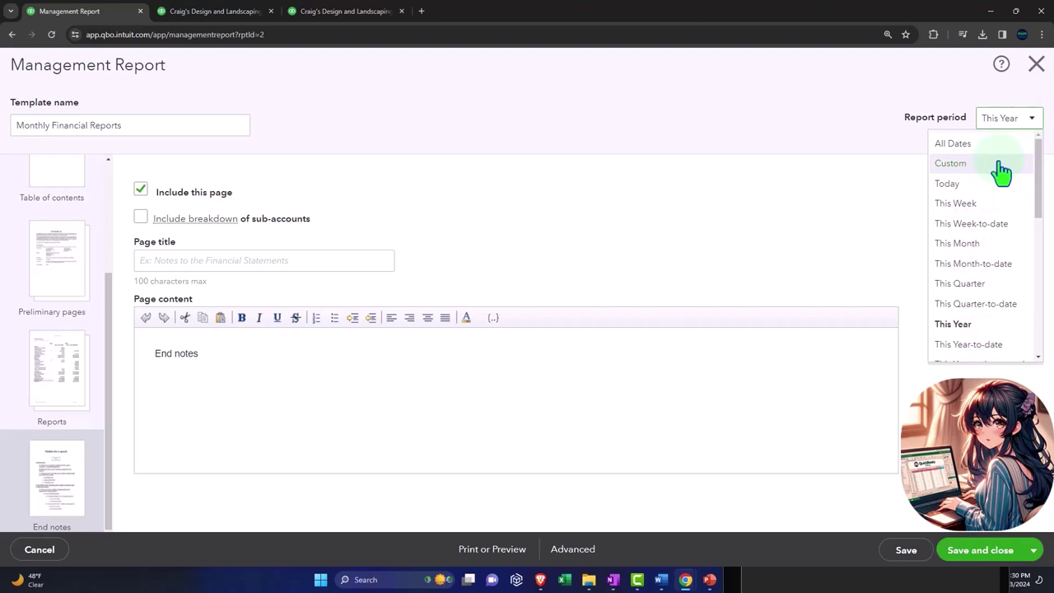
left_click(950, 163)
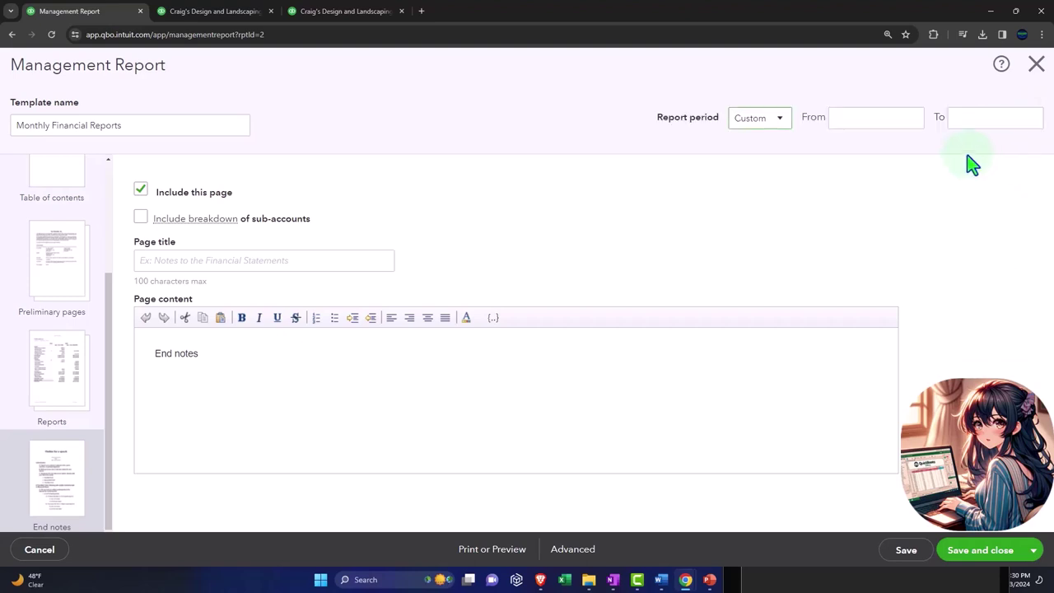
left_click(849, 121)
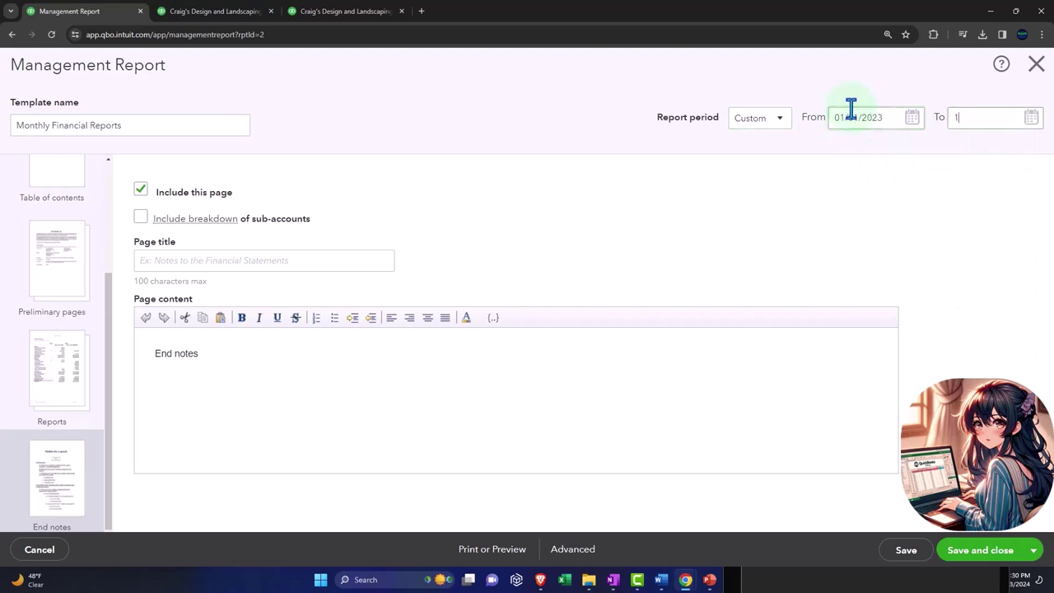
type("12/31/2023")
key("Tab")
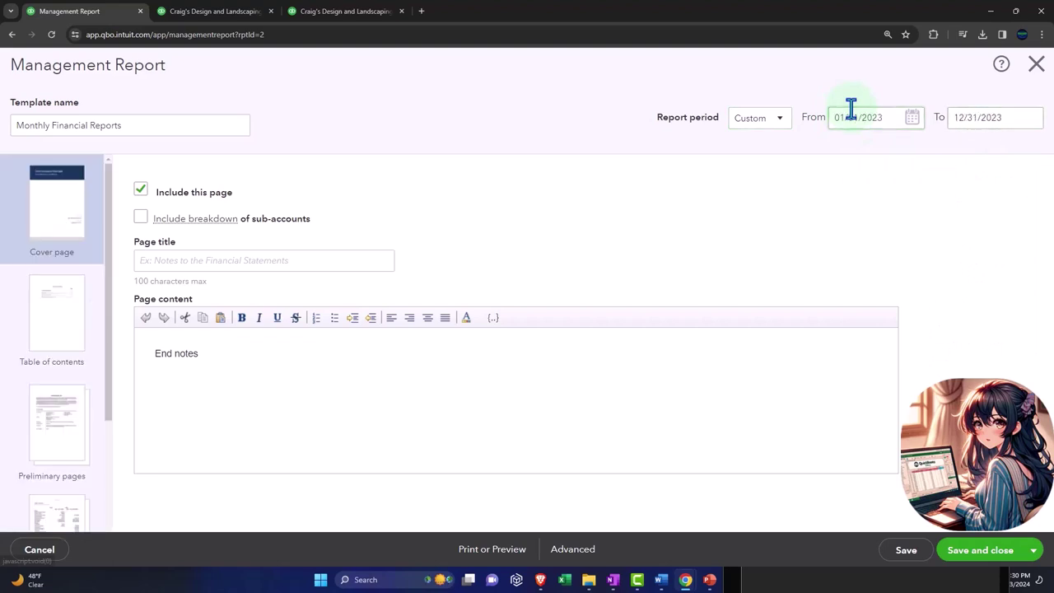
left_click(907, 552)
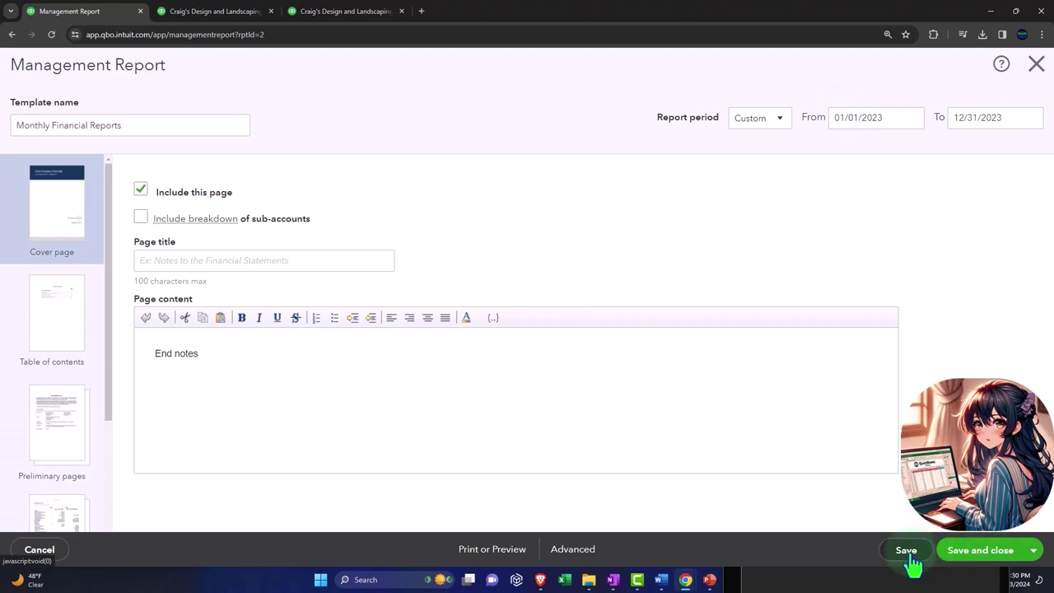
Check the preliminary page, table of contents and cover page settings, and close the management report
left_click(71, 414)
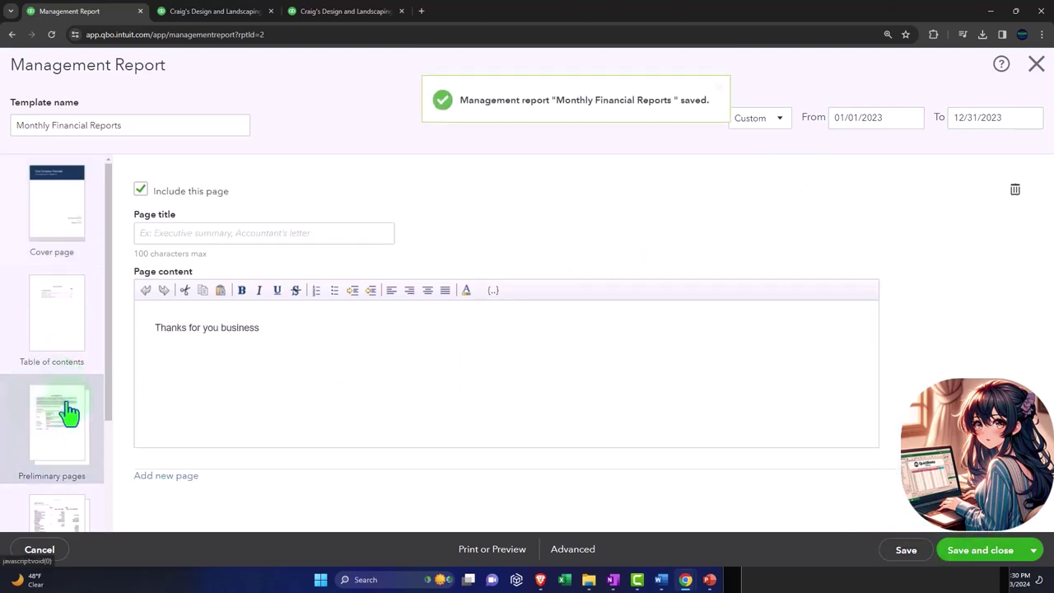
left_click(63, 326)
left_click(57, 227)
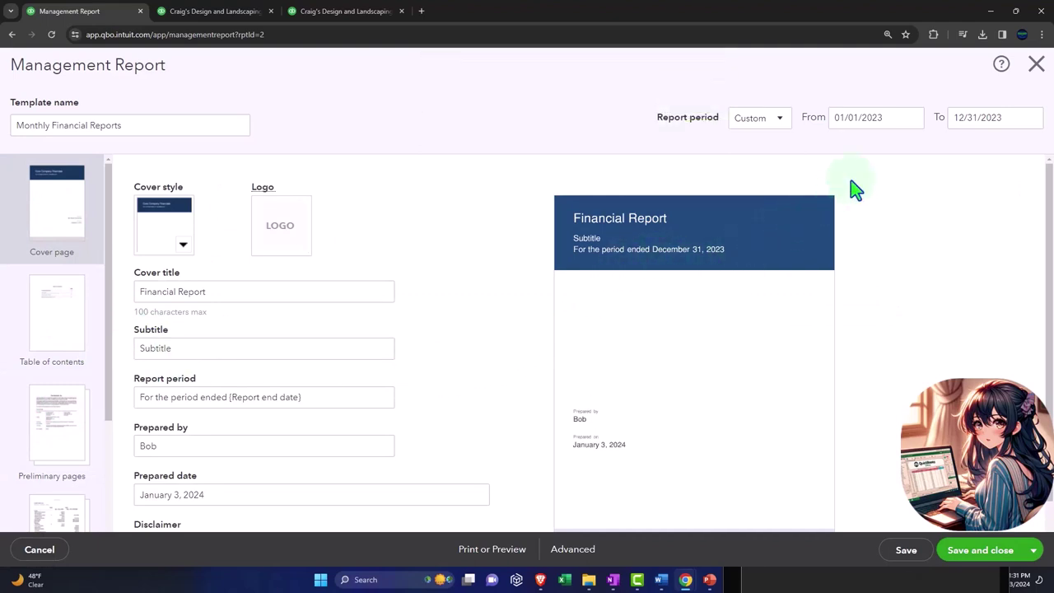
left_click(1036, 64)
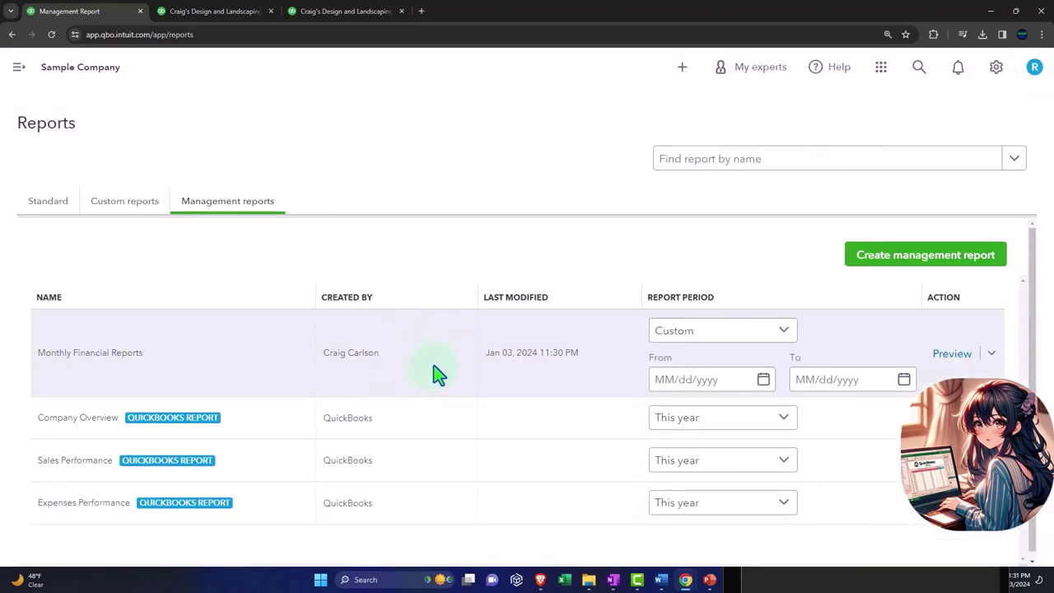
Open the Balance Sheet Summary from the standard Business overview reports in a new browser tab
left_click(210, 13)
left_click(196, 330)
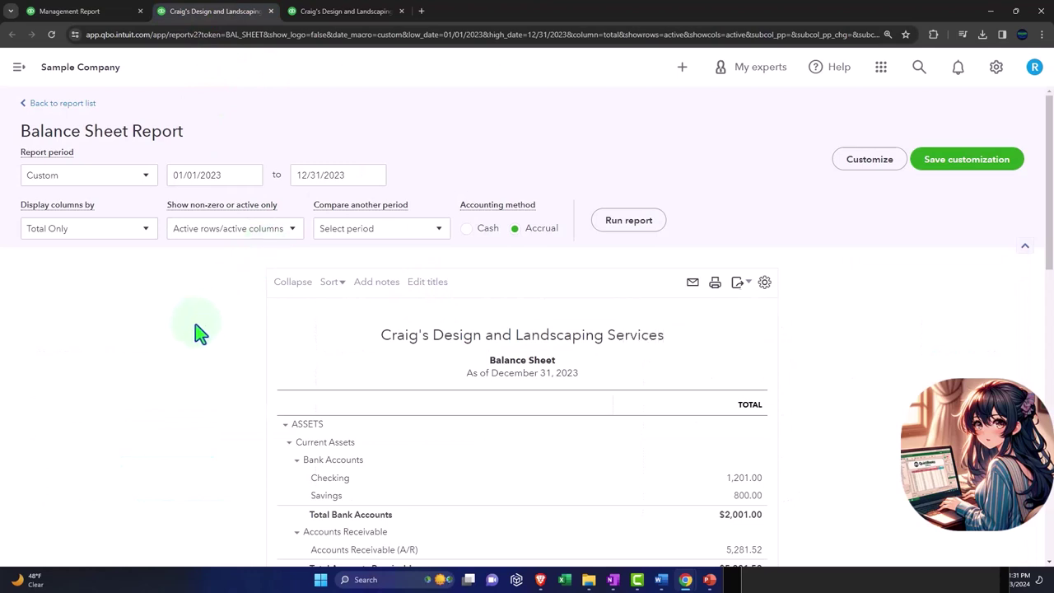
left_click(93, 16)
left_click(55, 210)
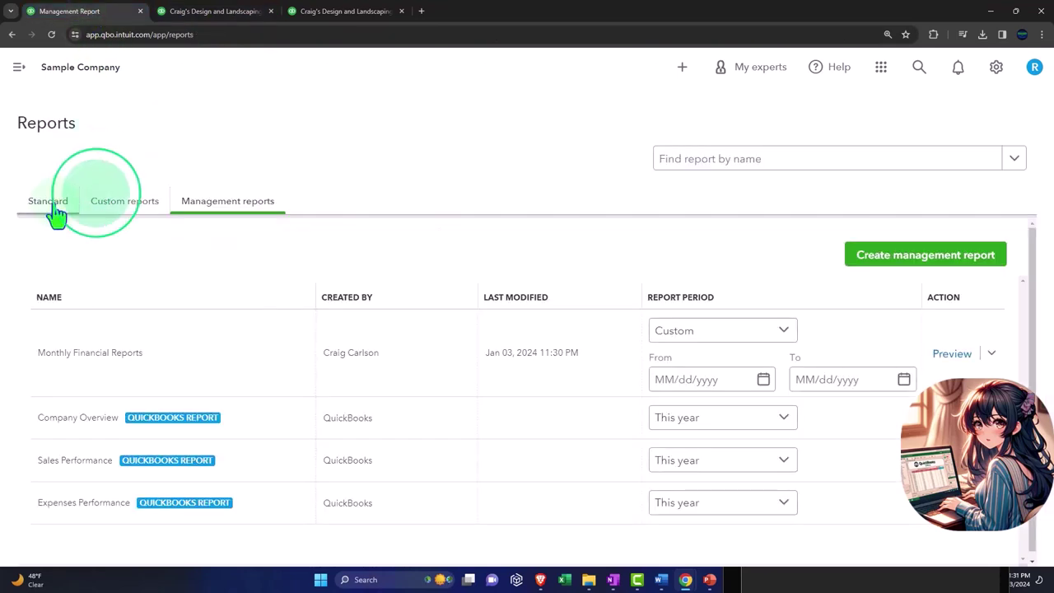
scroll(165, 370, "down", 3)
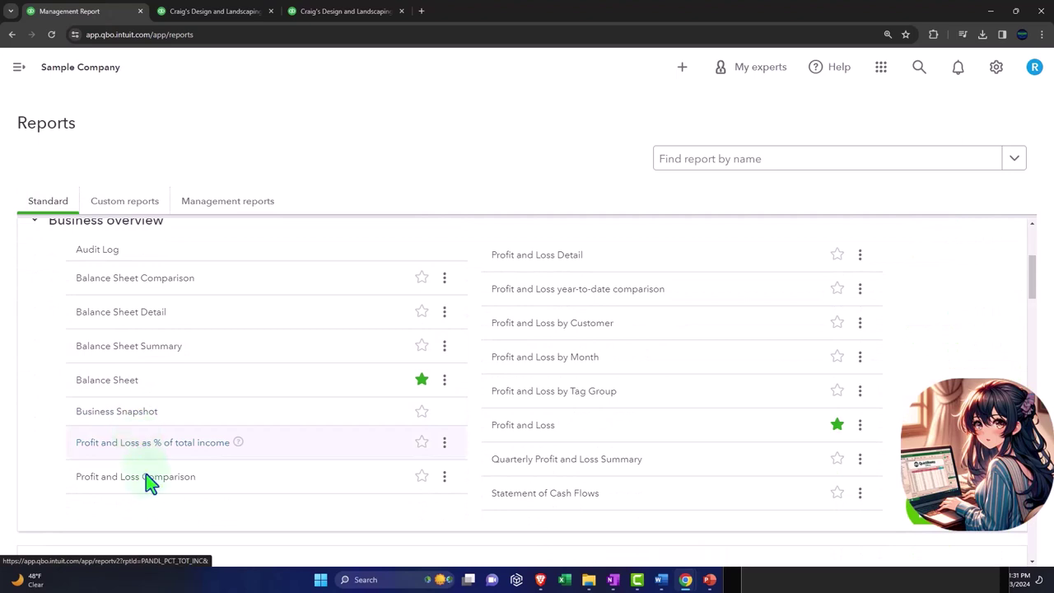
right_click(129, 348)
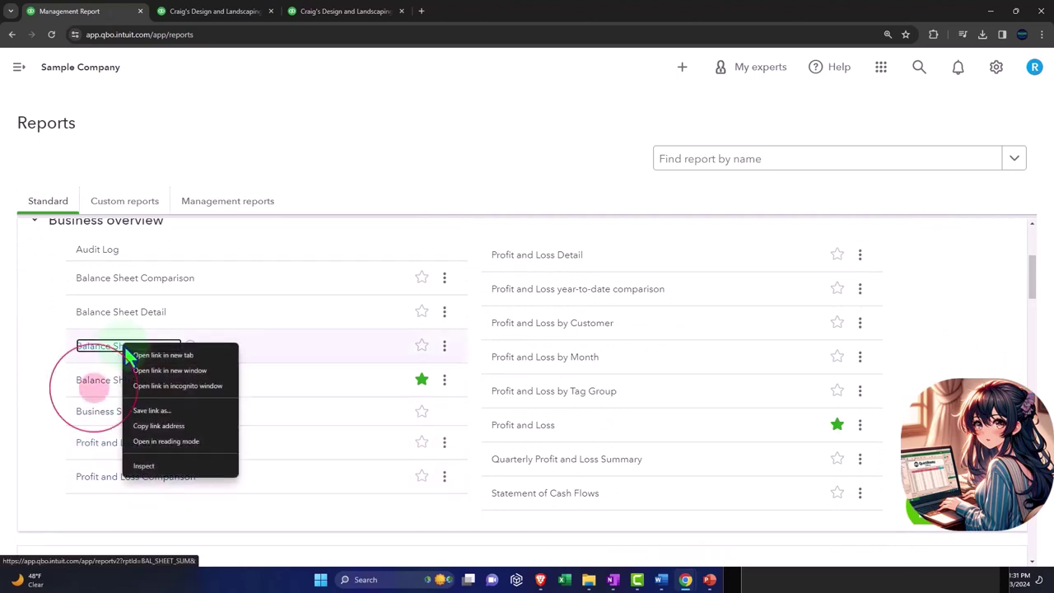
left_click(131, 354)
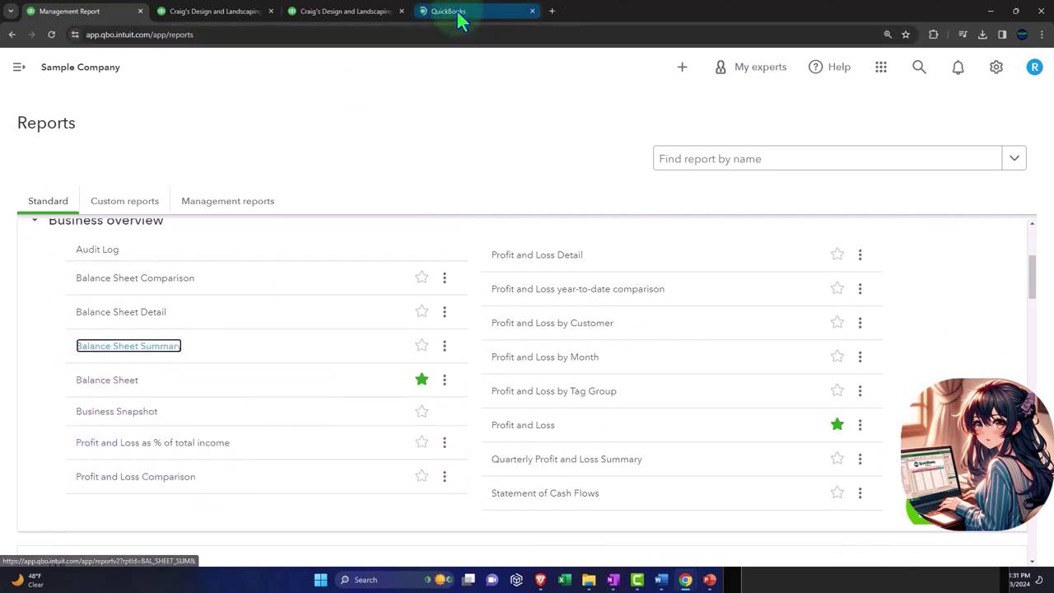
Move the Balance Sheet Summary browser tab directly after the Management Report tab and collapse the navigation menu
left_click_drag(458, 12, 231, 11)
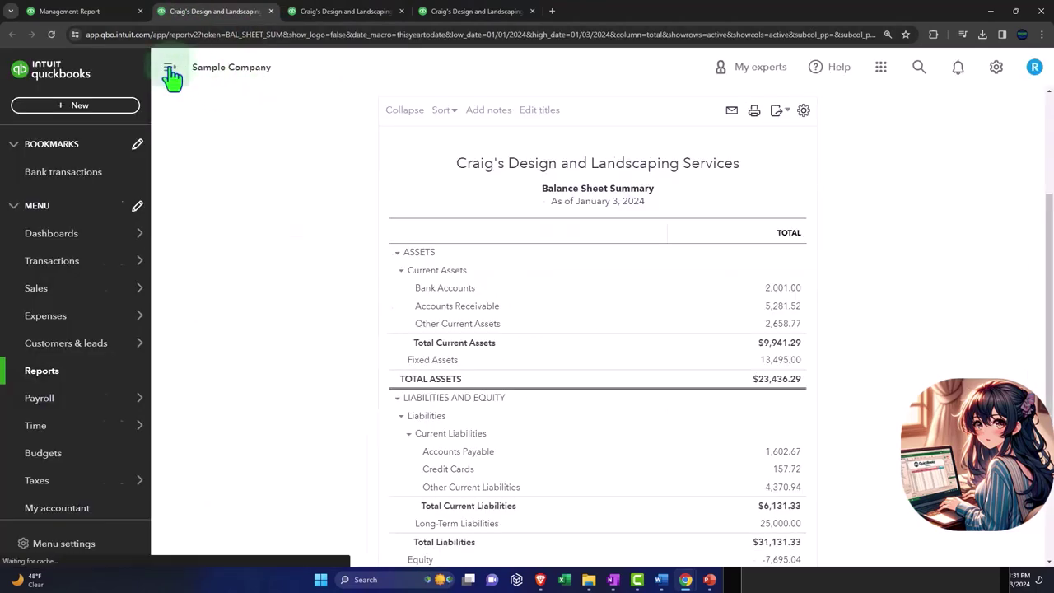
left_click(168, 67)
scroll(161, 276, "up", 2)
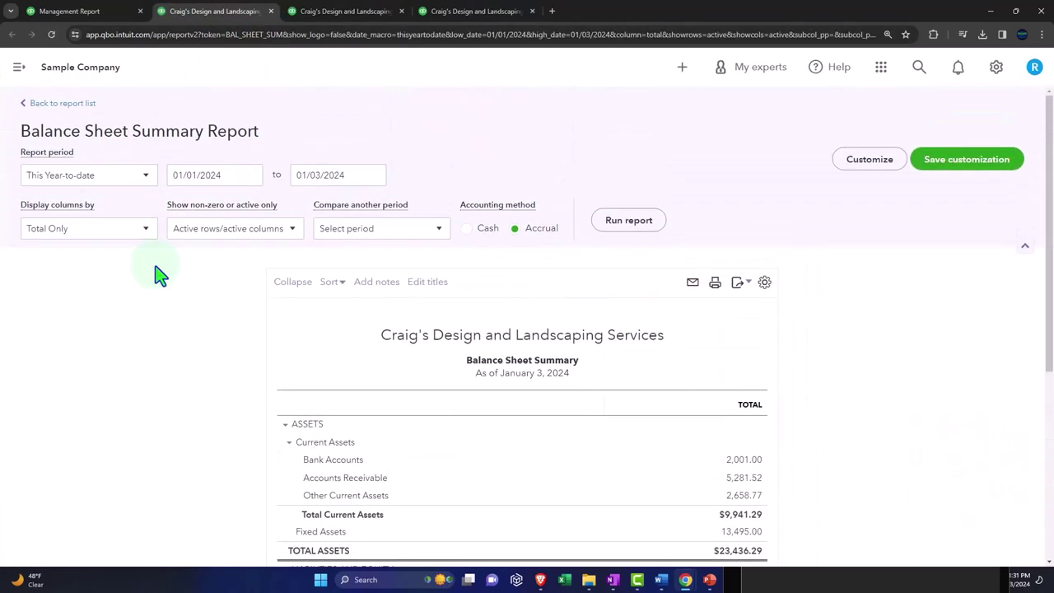
Set the Balance Sheet Summary period from 01/01/2023 to 12/31/2023 and run the report
left_click(223, 177)
type("01")
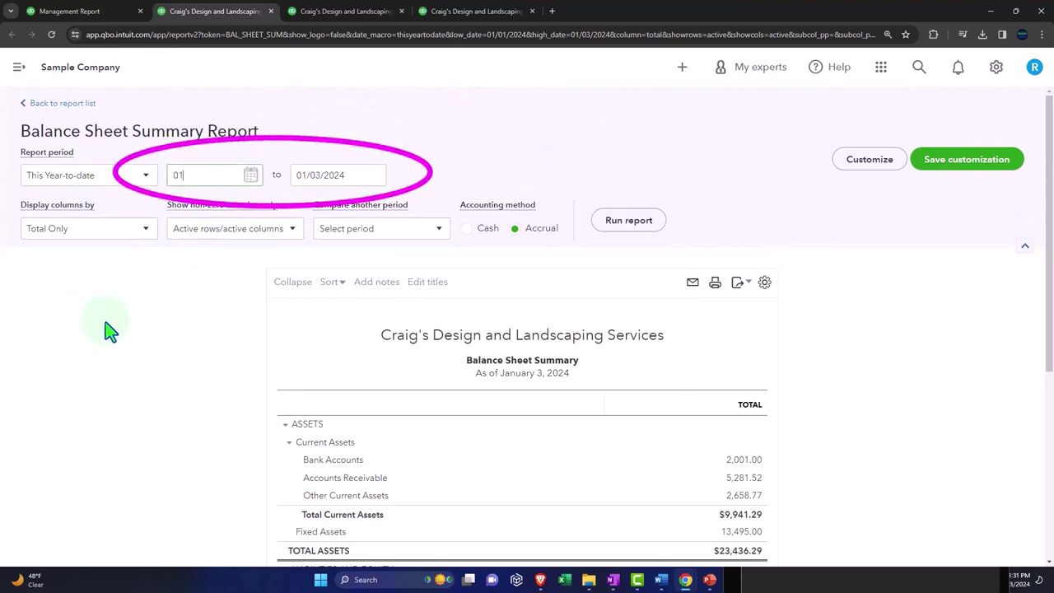
type("/01/2023")
key("Tab")
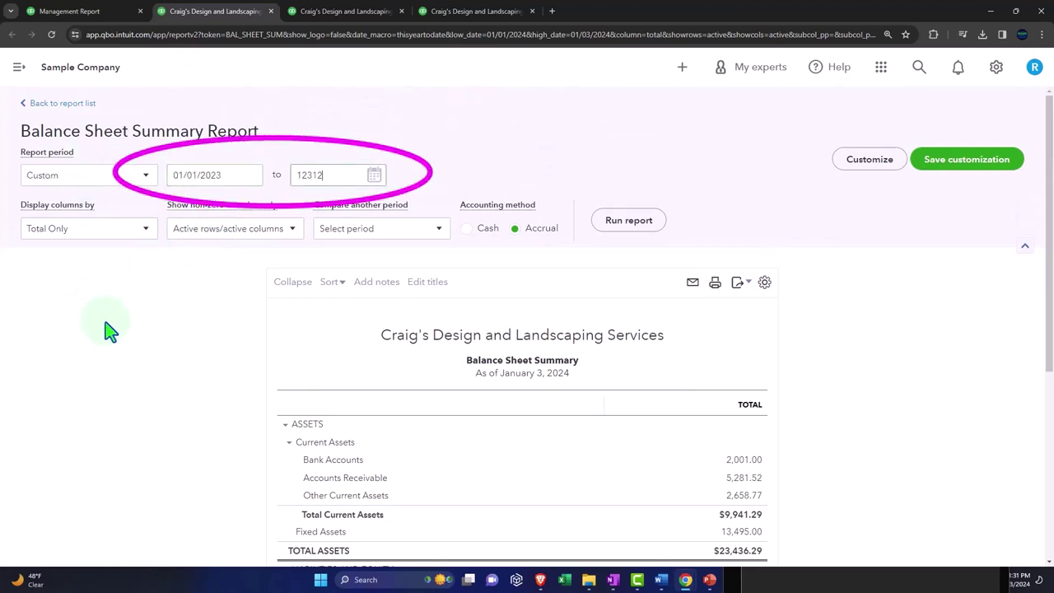
left_click(629, 224)
scroll(631, 230, "down", 2)
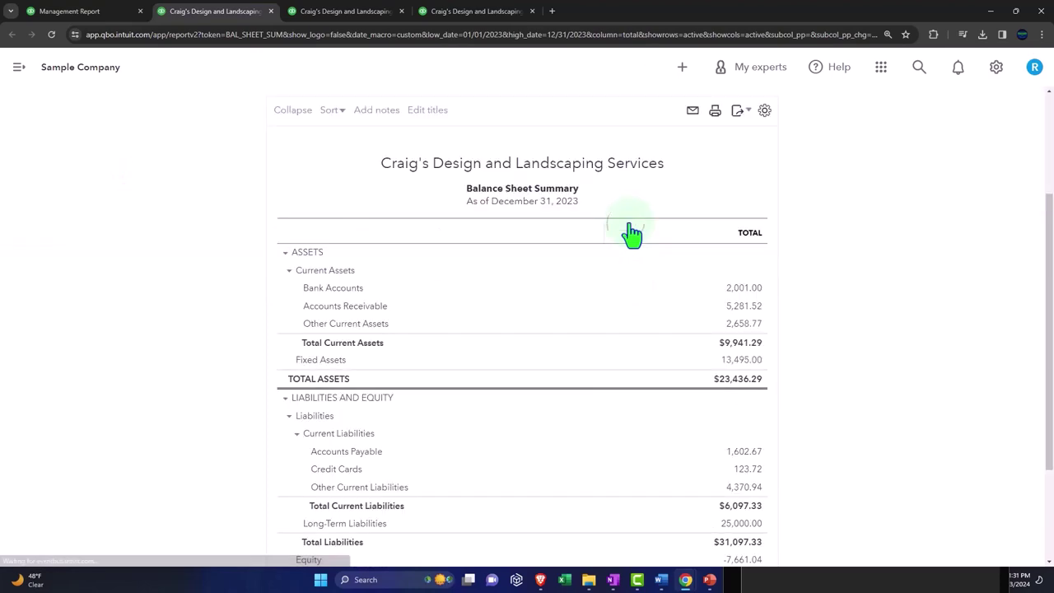
scroll(632, 235, "up", 2)
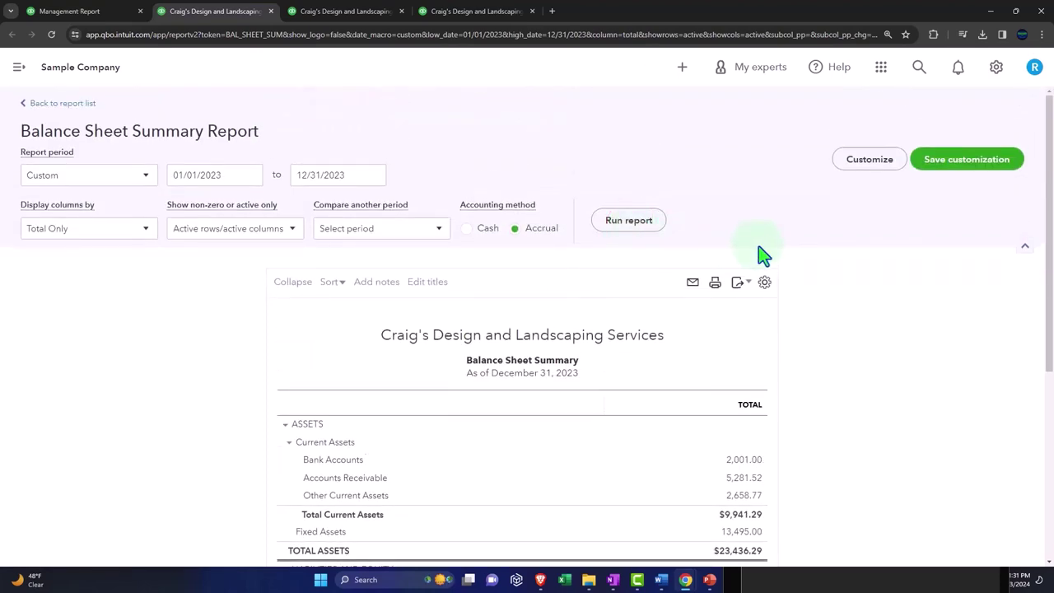
Customize the report's number format to show negative numbers as (100) in red and amounts without cents
left_click(848, 168)
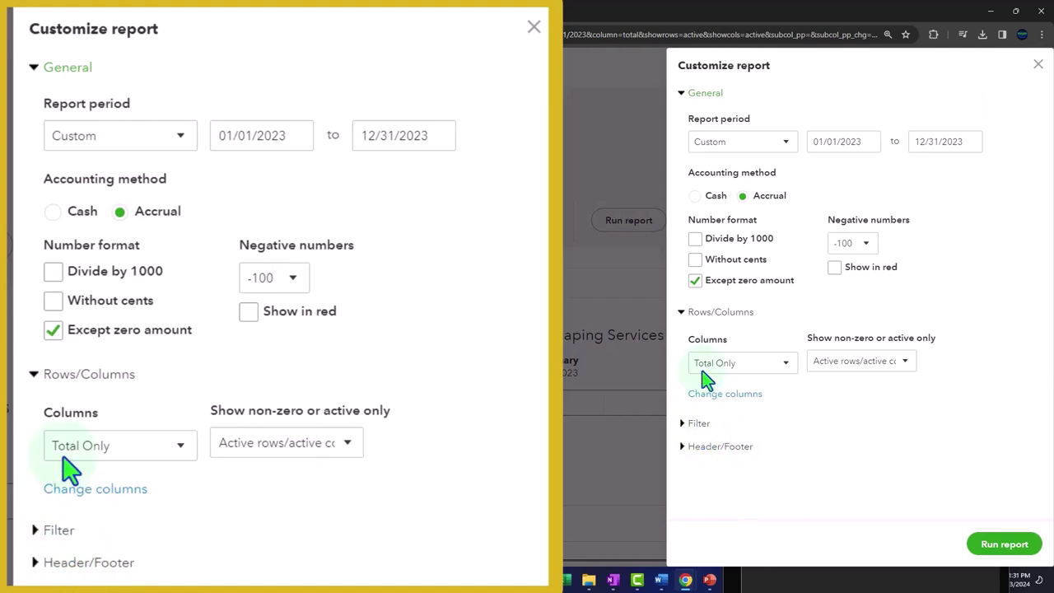
left_click(864, 247)
left_click(845, 309)
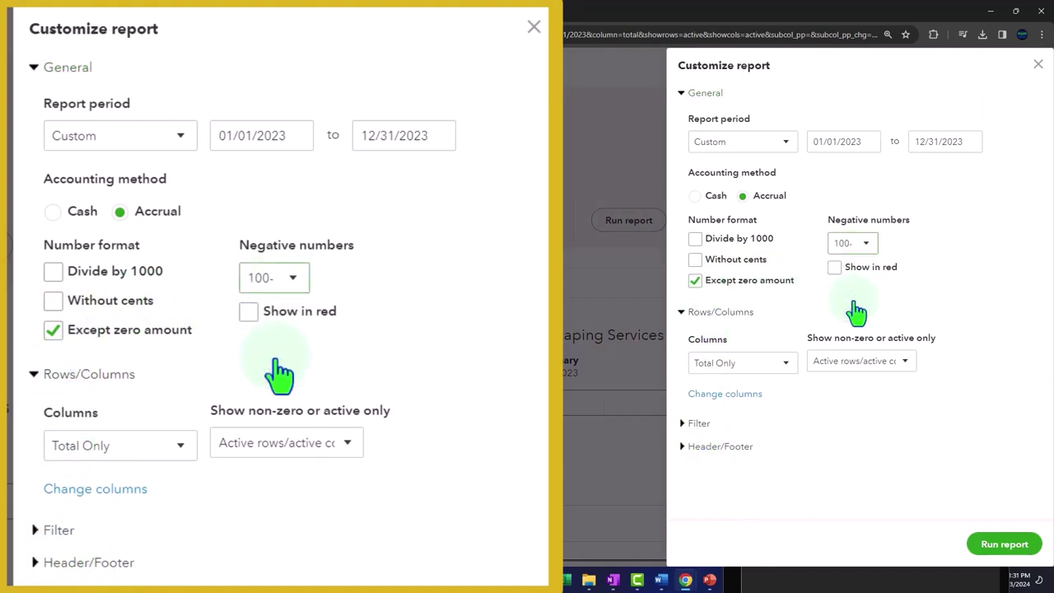
left_click(865, 244)
left_click(848, 289)
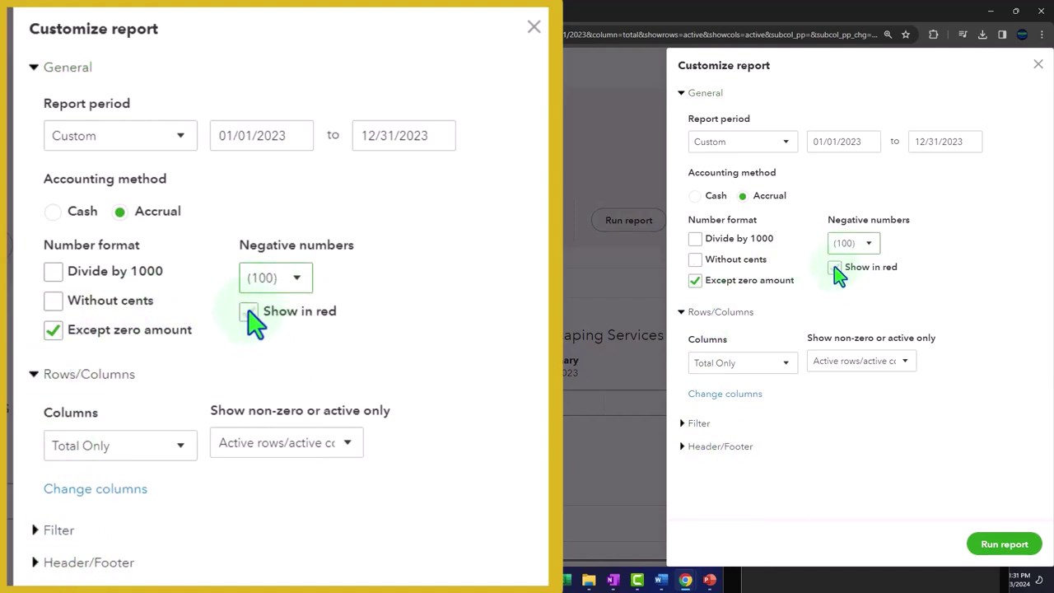
left_click(834, 266)
left_click(695, 260)
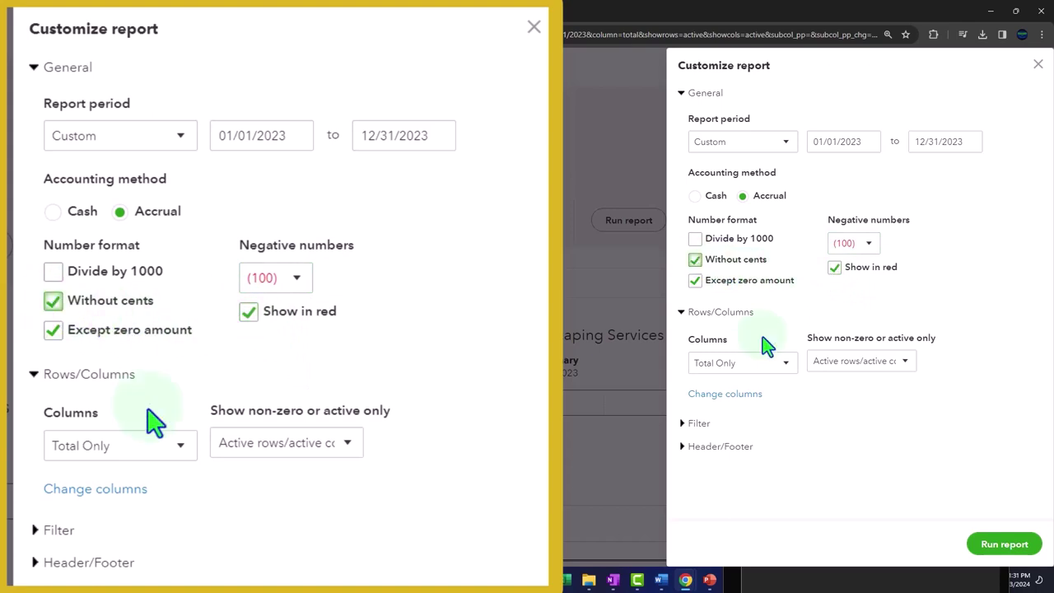
Remove the date prepared, time prepared and report basis from the report footer, and run the customized report
left_click(689, 451)
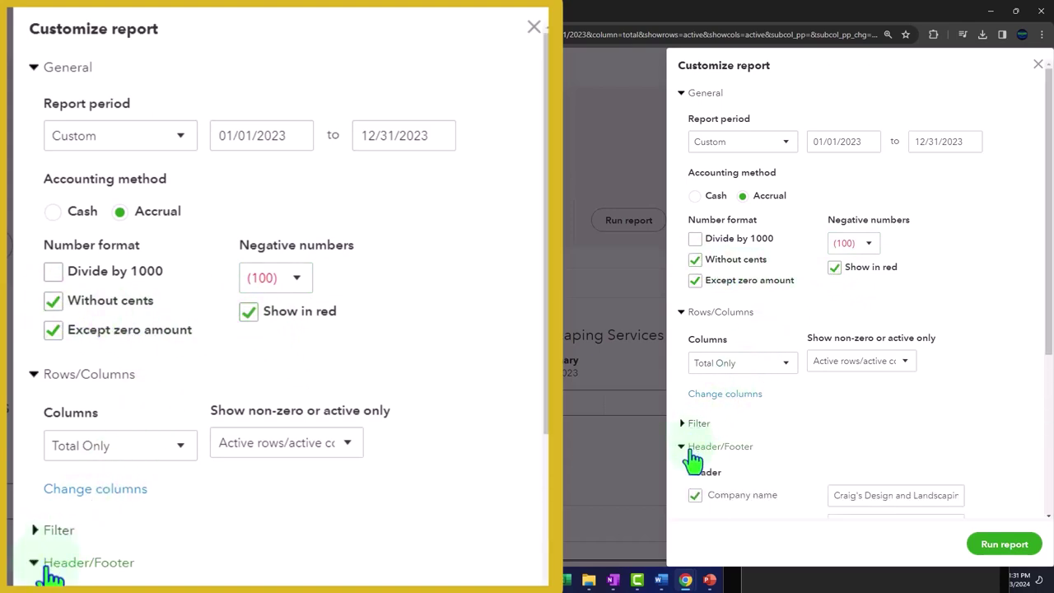
scroll(690, 446, "down", 3)
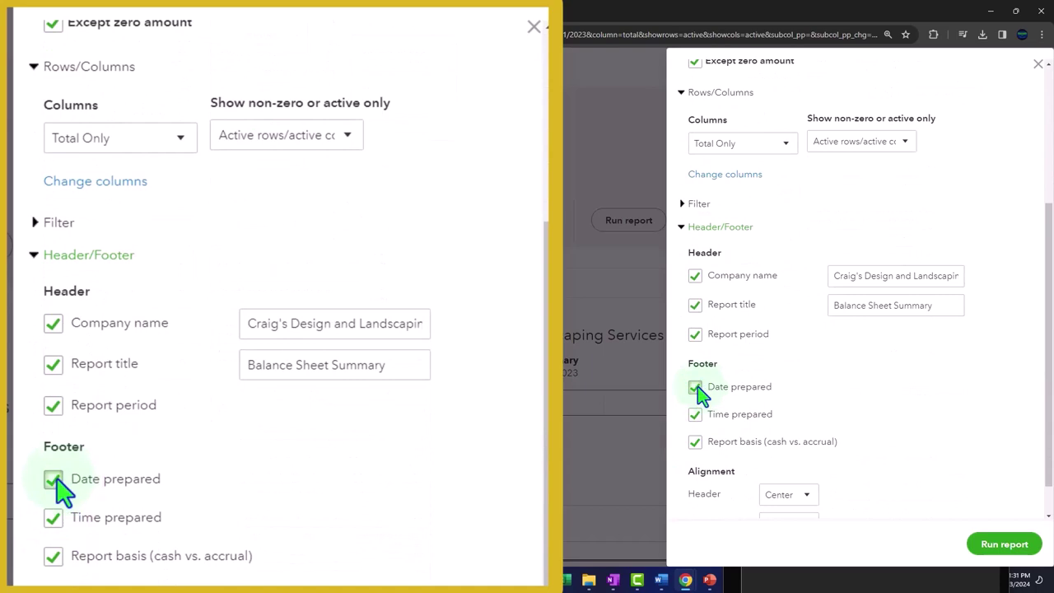
left_click(695, 387)
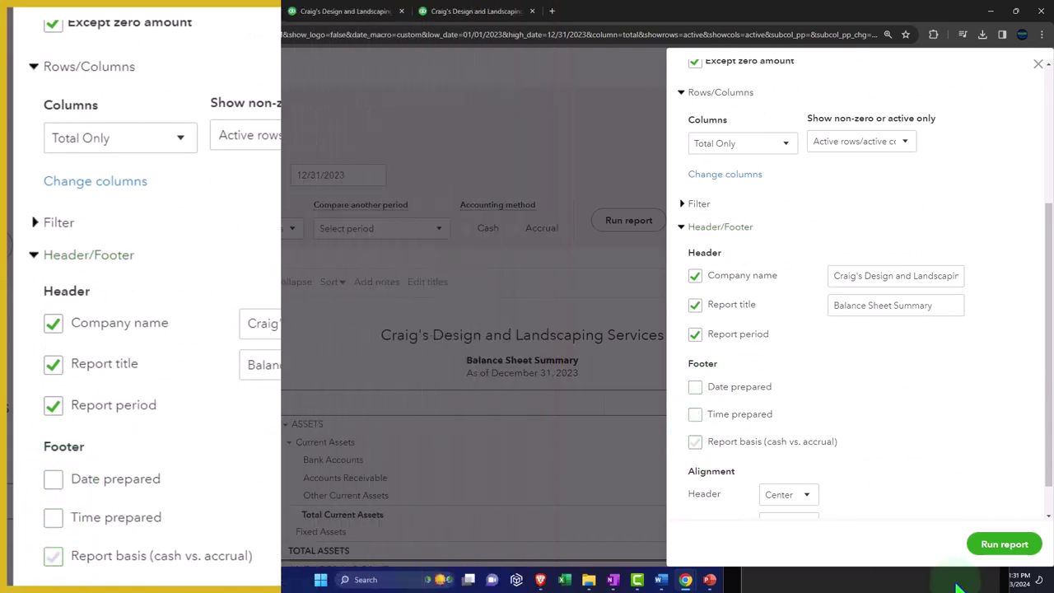
left_click(1002, 543)
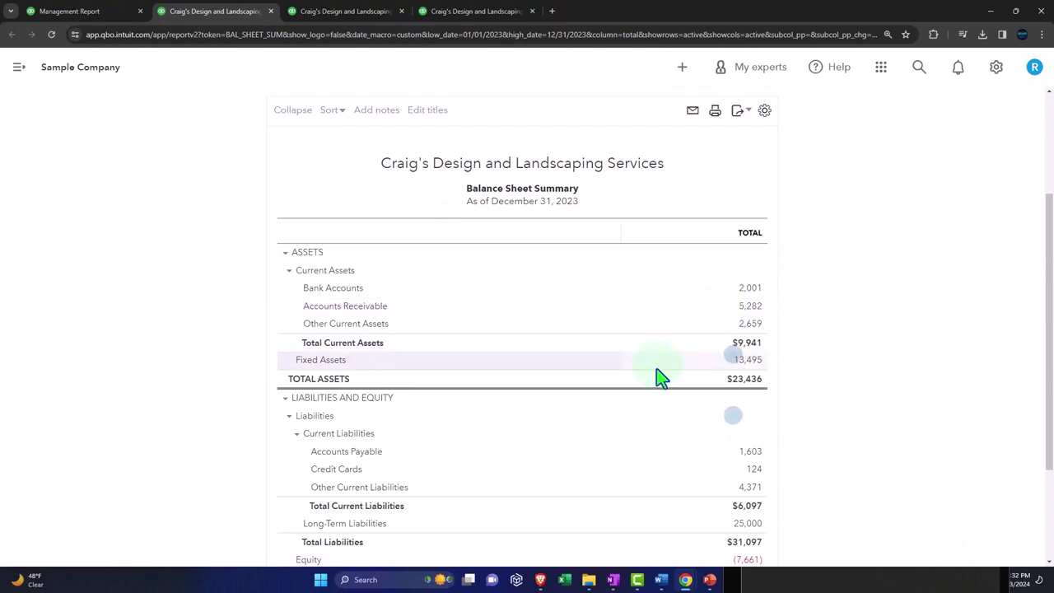
scroll(656, 376, "up", 3)
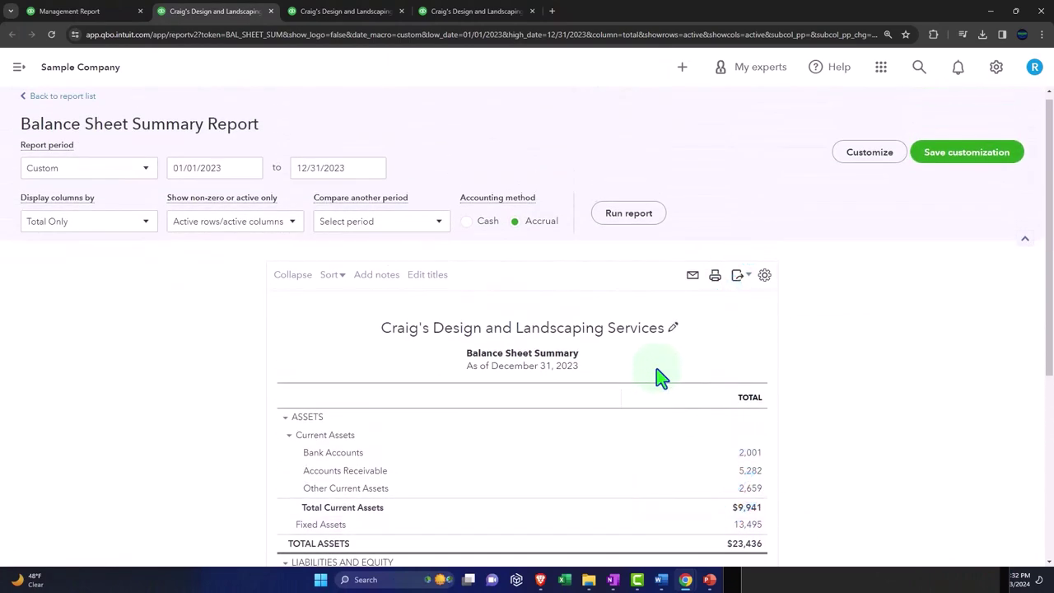
scroll(659, 377, "down", 3)
scroll(659, 376, "up", 3)
Name the custom report "1 Balance Sheet Summary" and add a new report group called "Month End Reports"
left_click(947, 155)
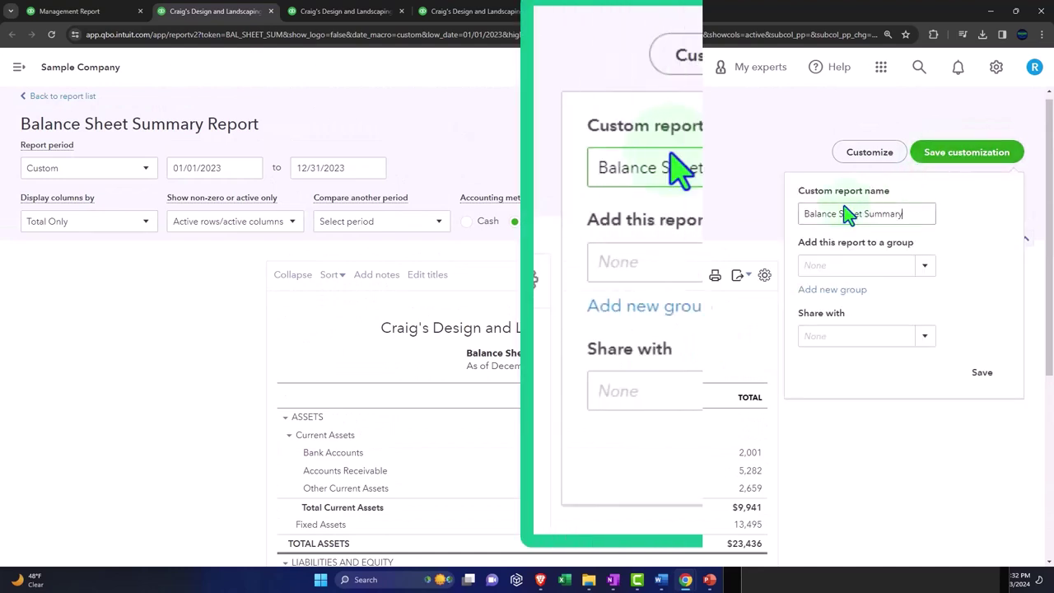
left_click(596, 173)
type("1")
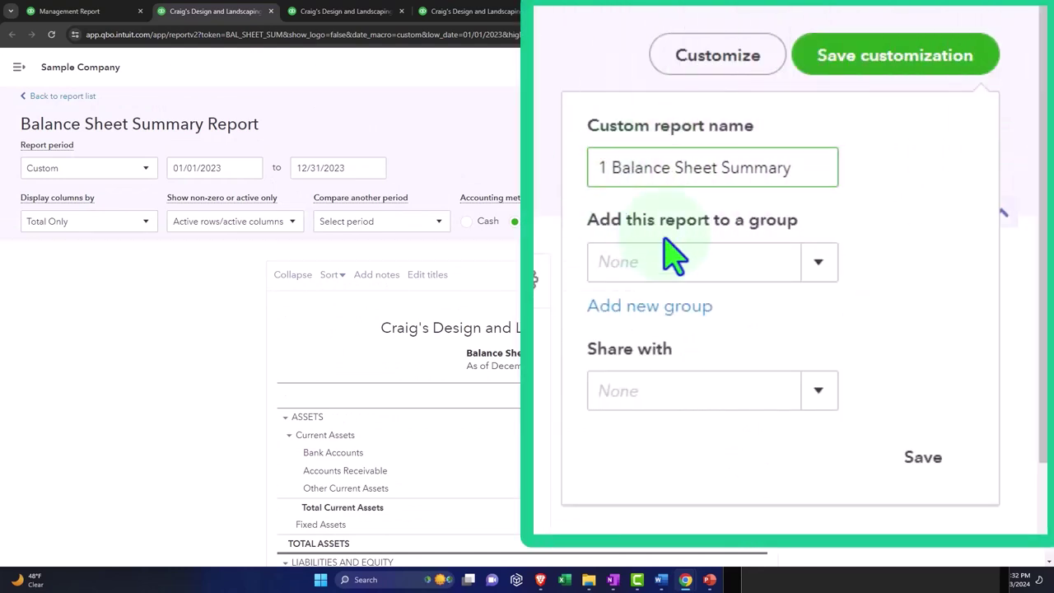
left_click(687, 308)
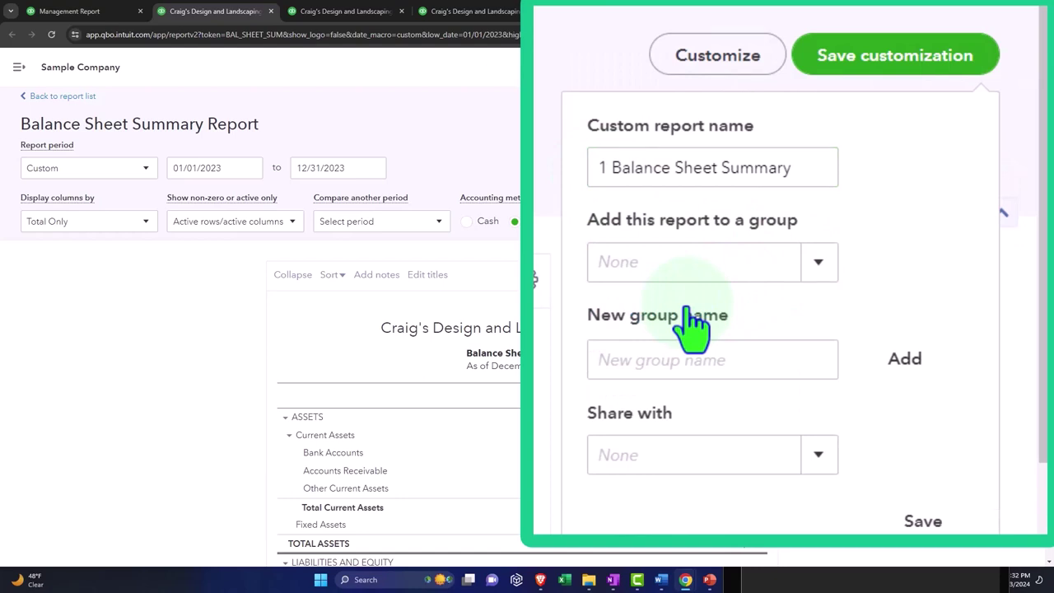
left_click(661, 359)
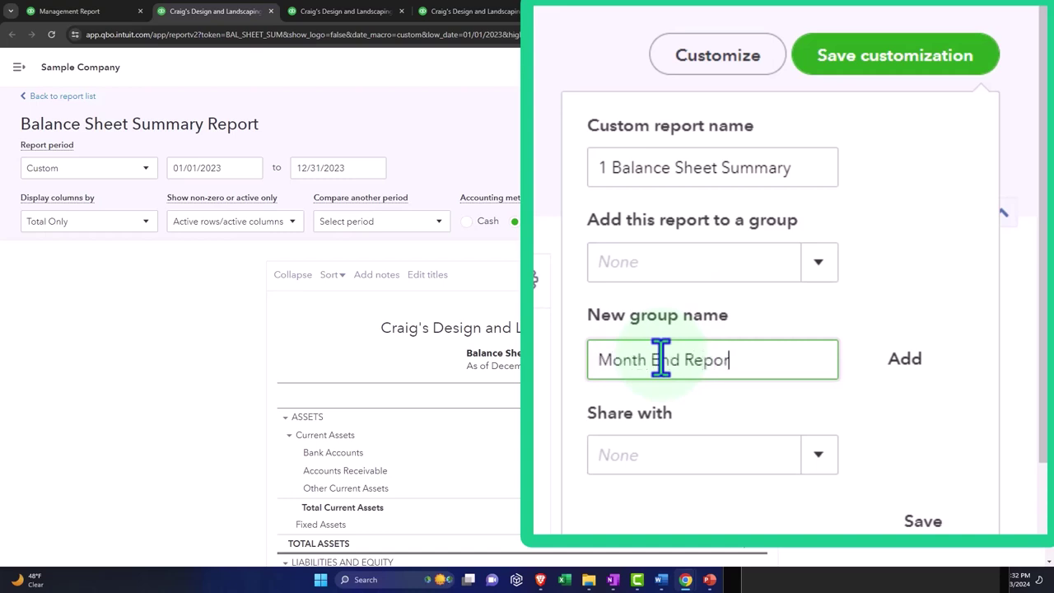
left_click(897, 362)
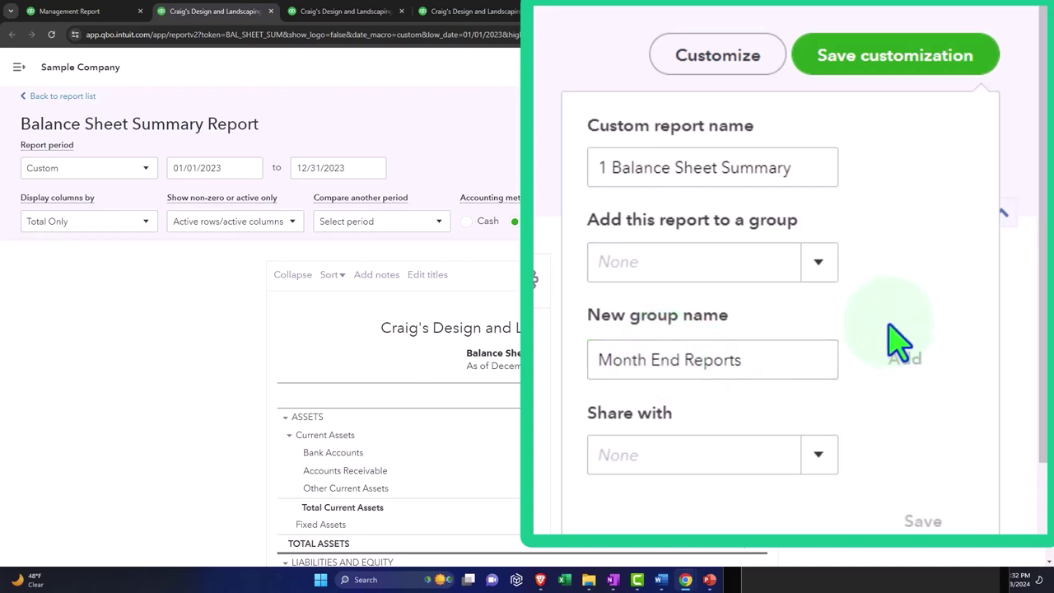
Save the Balance Sheet Summary customization to the Month End Reports group and open the custom reports list with the navigation menu collapsed
left_click(821, 265)
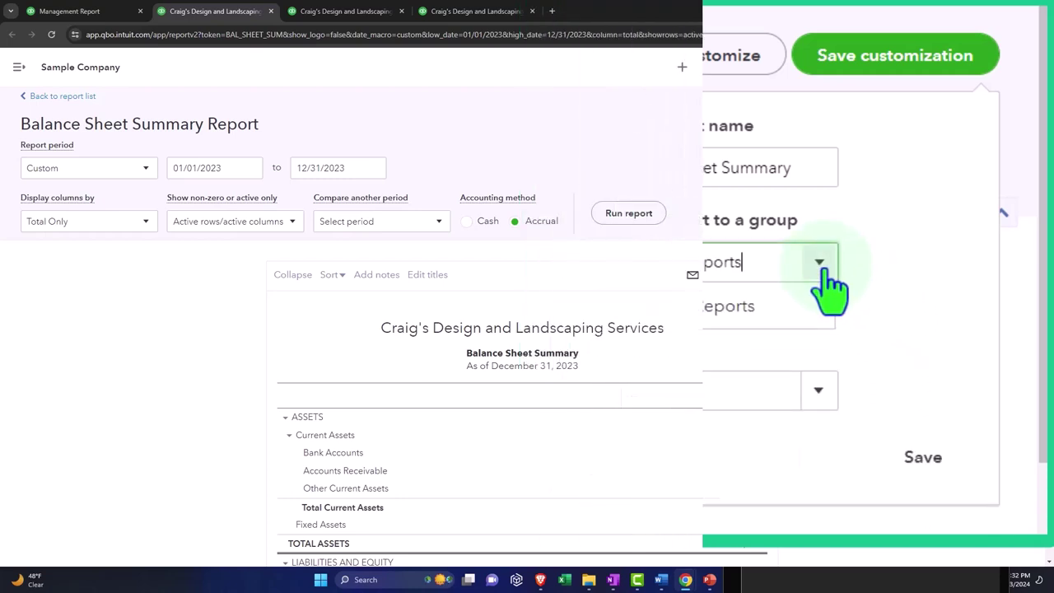
left_click(923, 457)
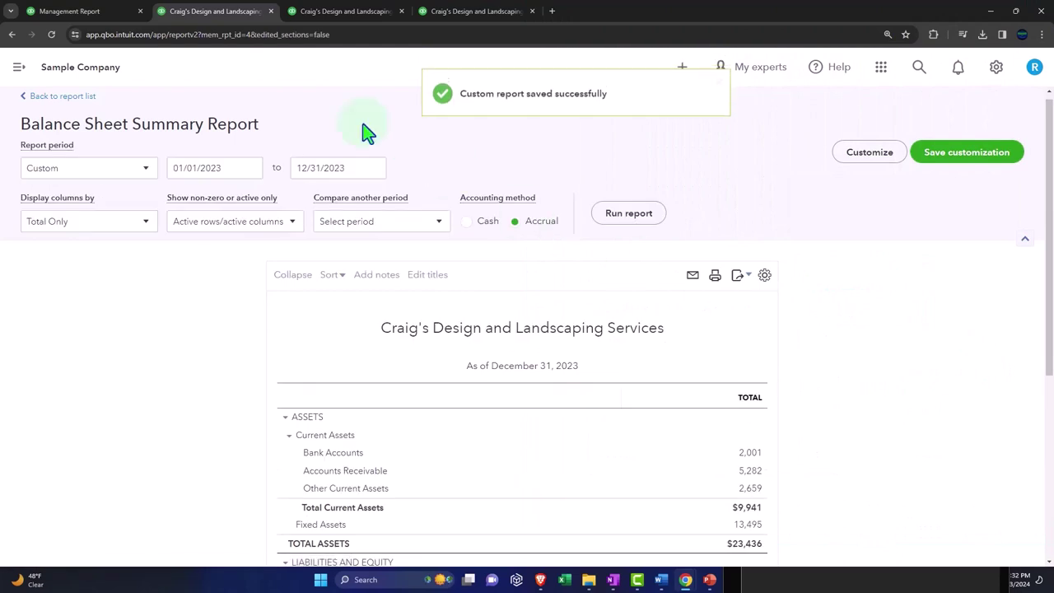
left_click(99, 12)
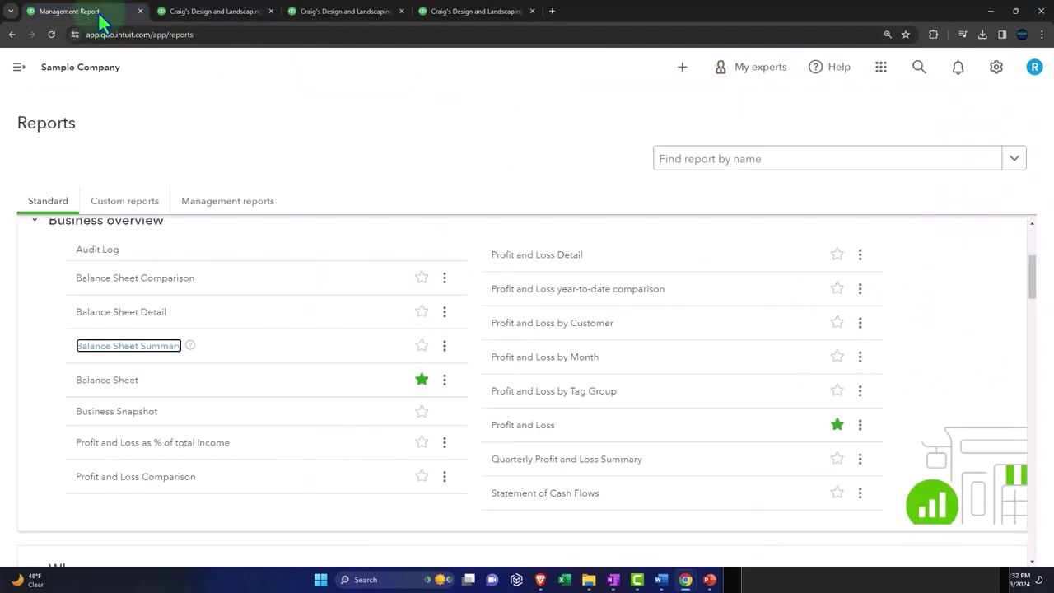
left_click(144, 210)
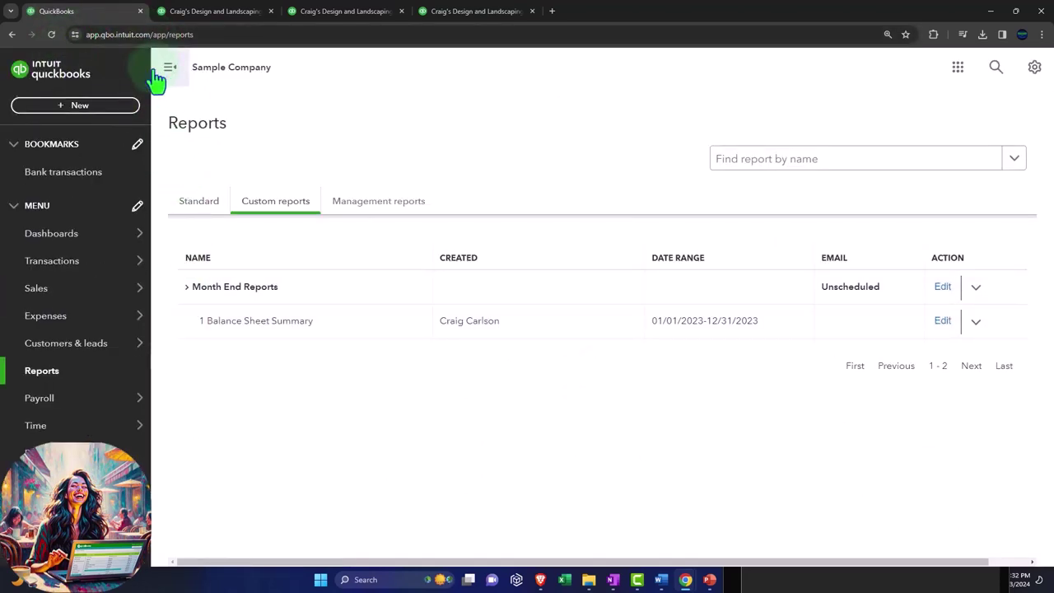
left_click(170, 68)
Customize the Balance Sheet report to show amounts without cents and negative numbers as (100) in red
left_click(301, 13)
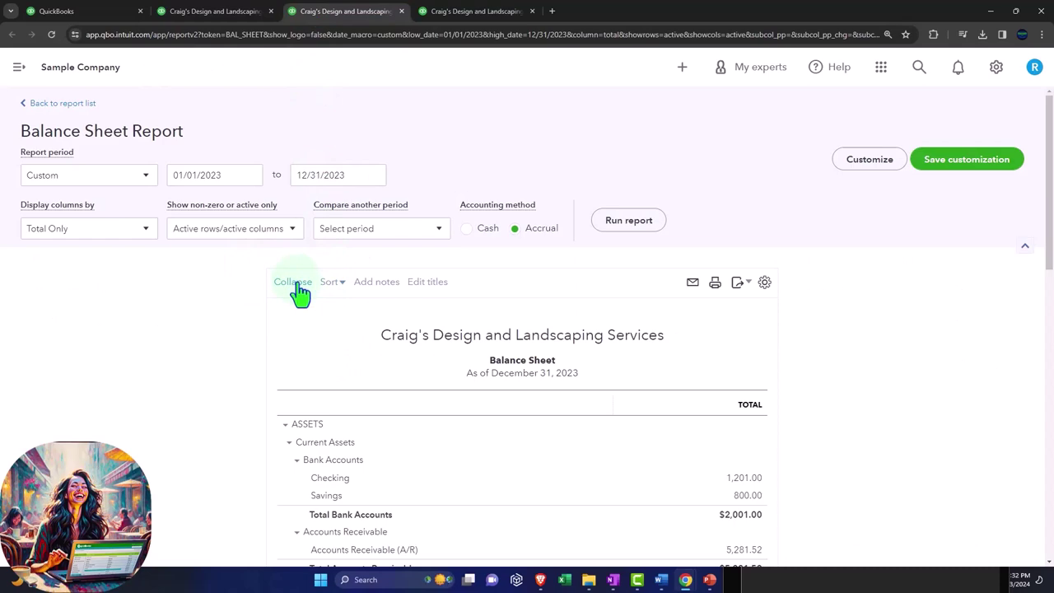
left_click(869, 162)
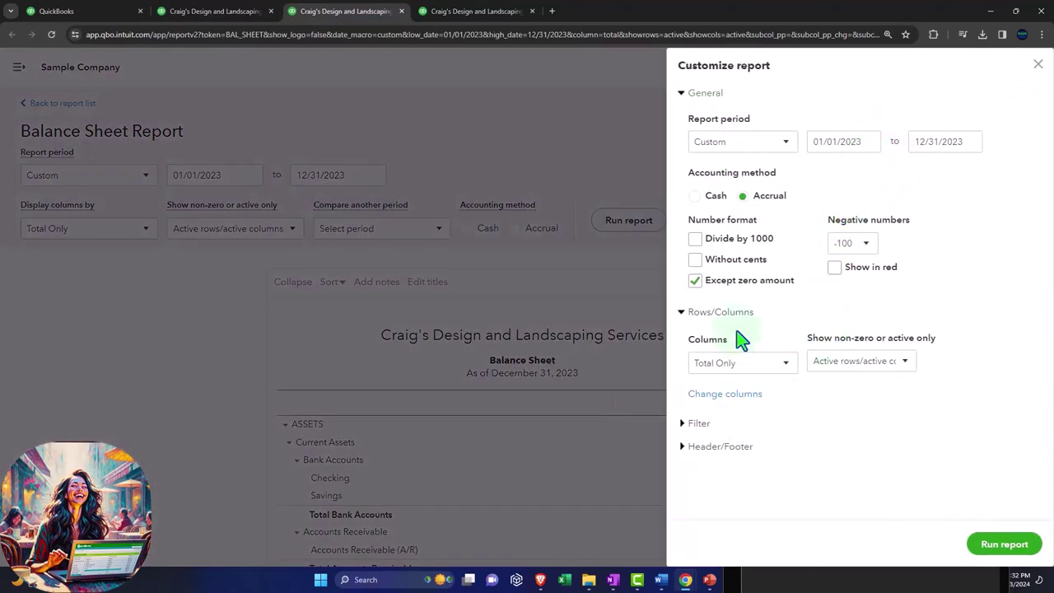
left_click(864, 244)
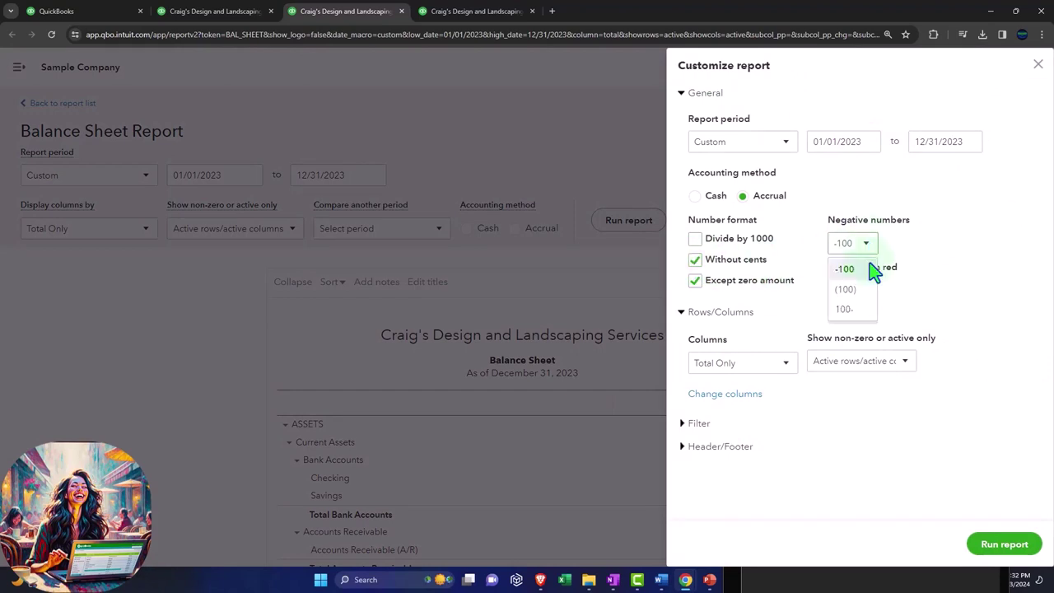
left_click(863, 288)
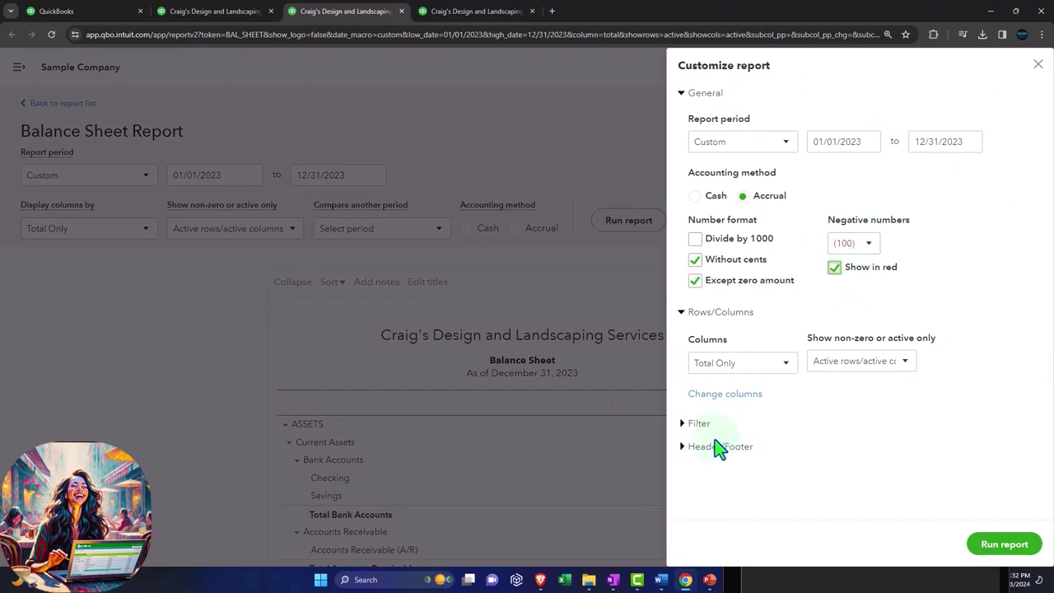
Remove the date prepared, time prepared and report basis from the Balance Sheet footer, and run the report
left_click(690, 451)
scroll(696, 457, "down", 3)
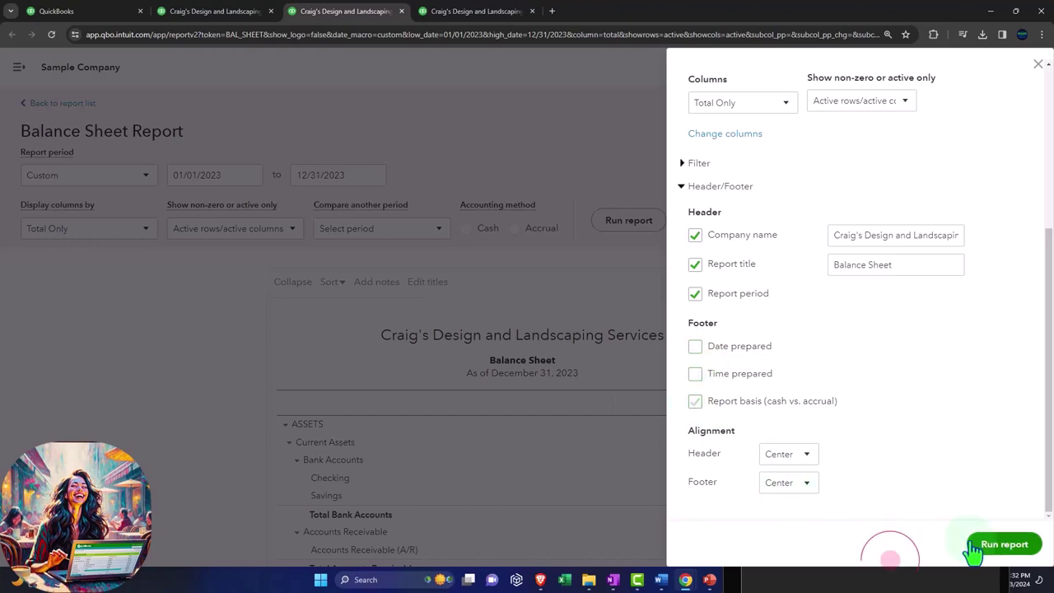
left_click(997, 544)
scroll(983, 547, "down", 3)
scroll(919, 322, "up", 2)
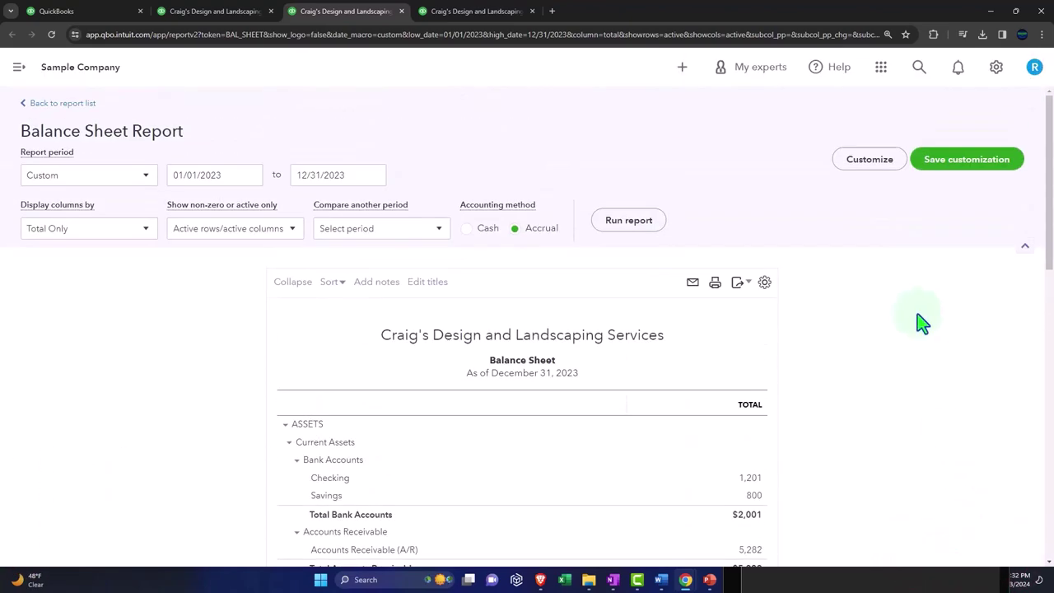
Save the customized Balance Sheet as "2 Balance Sheet" in the Month End Reports group
left_click(954, 181)
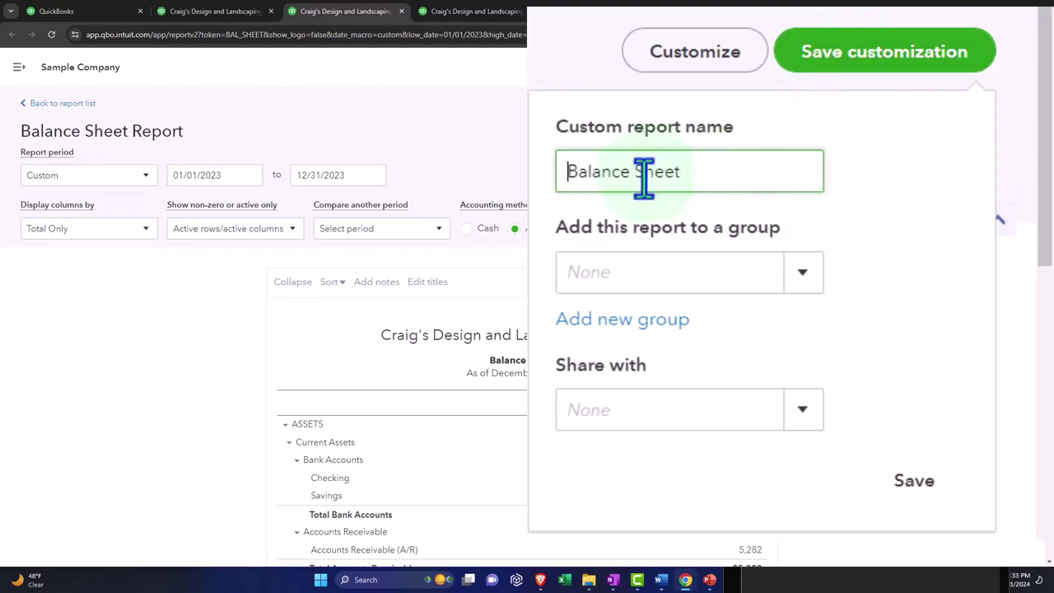
type("2")
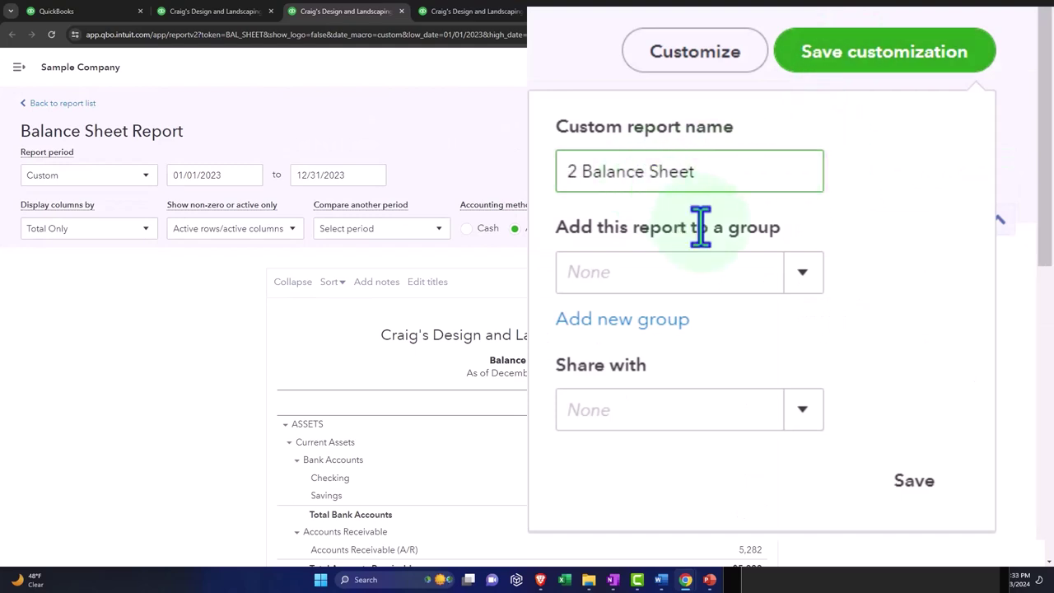
left_click(792, 275)
left_click(749, 319)
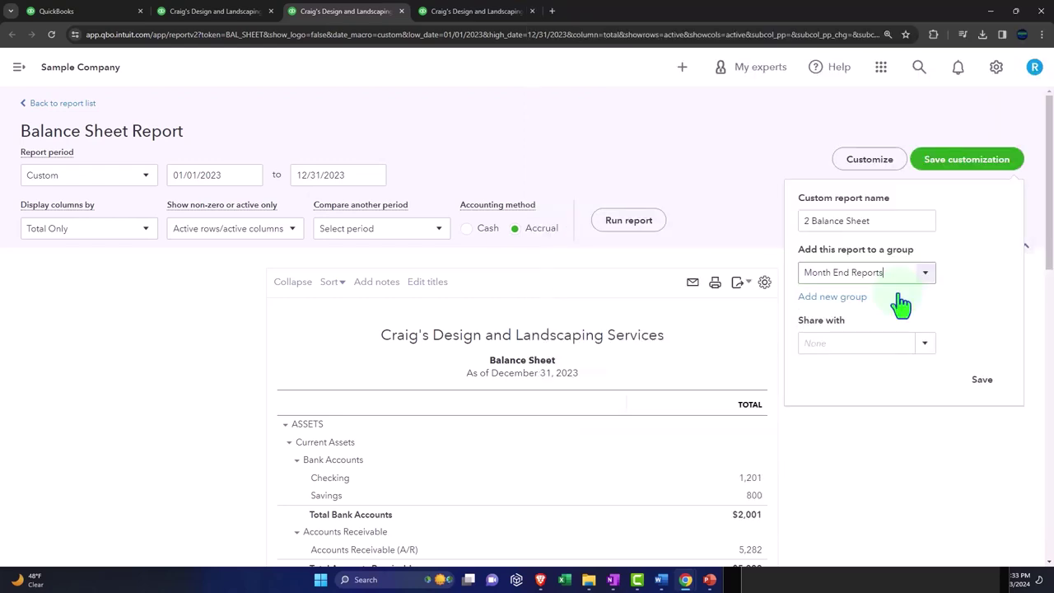
left_click(981, 382)
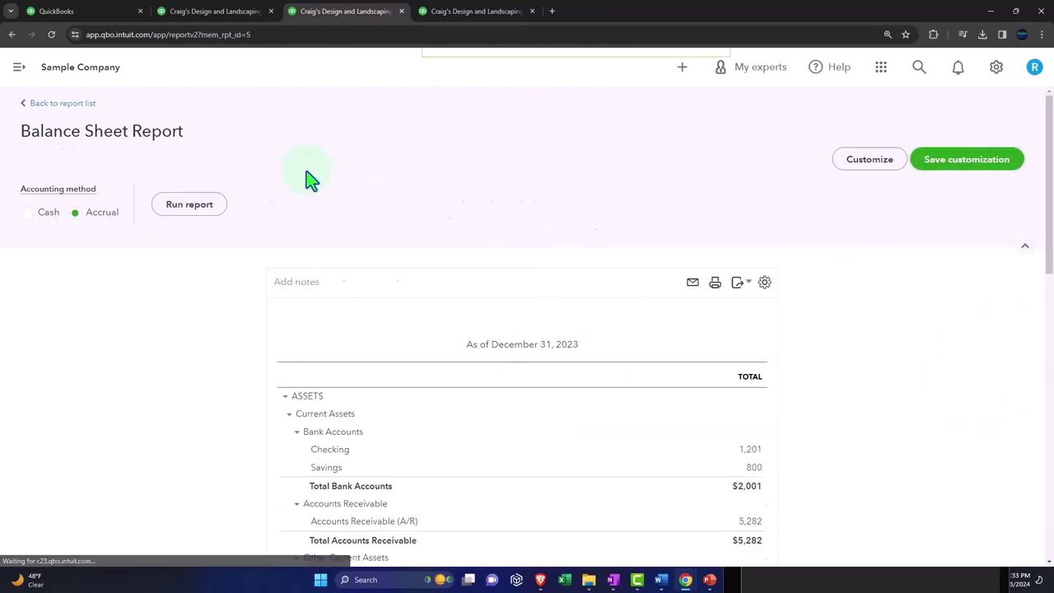
Reload the custom reports list to check for the saved Balance Sheet, and return to the Balance Sheet report
left_click(93, 13)
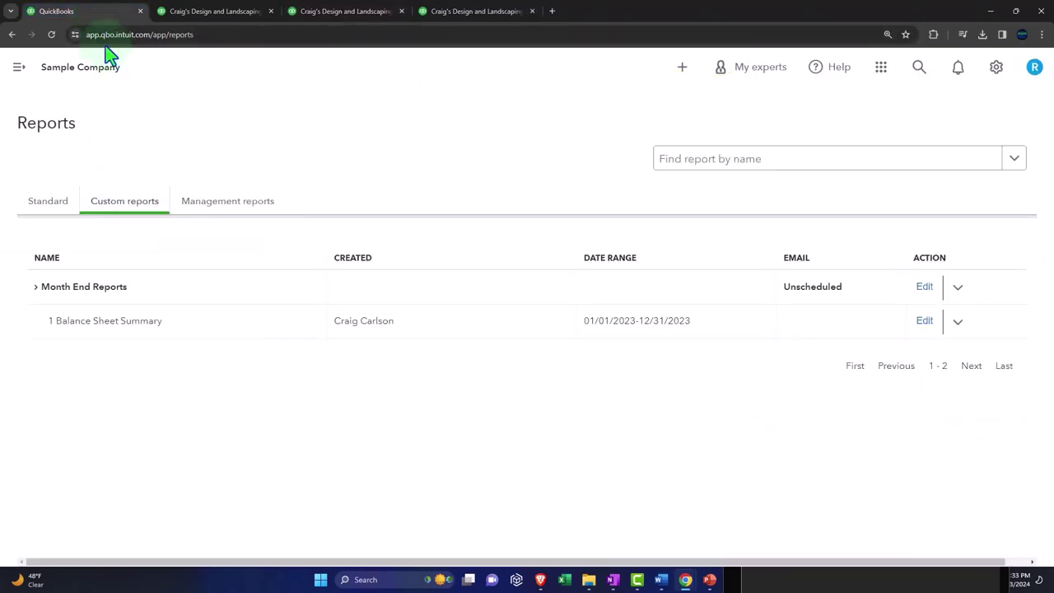
left_click(51, 35)
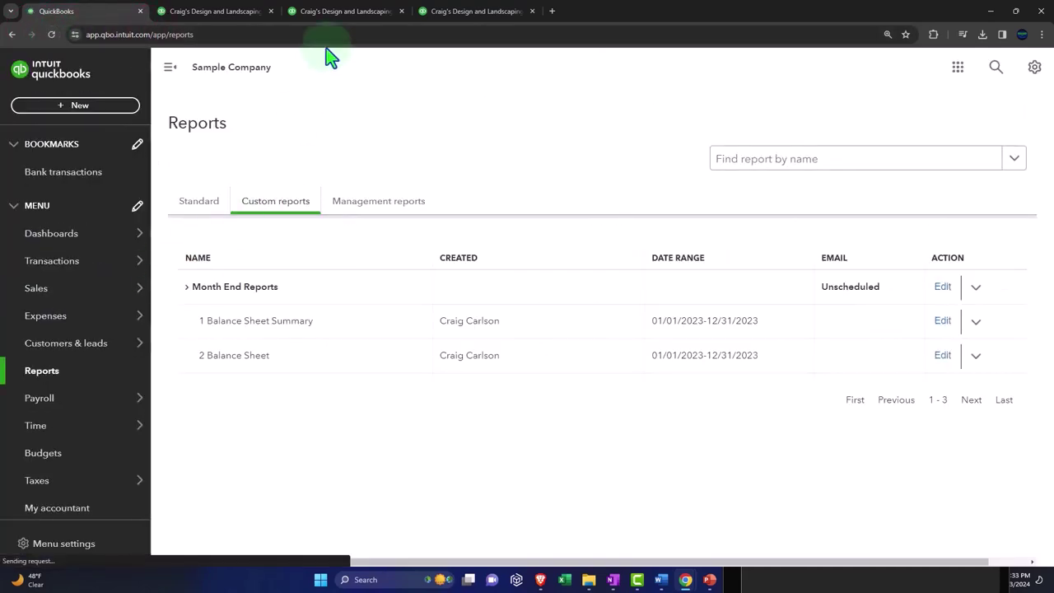
left_click(333, 15)
scroll(341, 270, "up", 2)
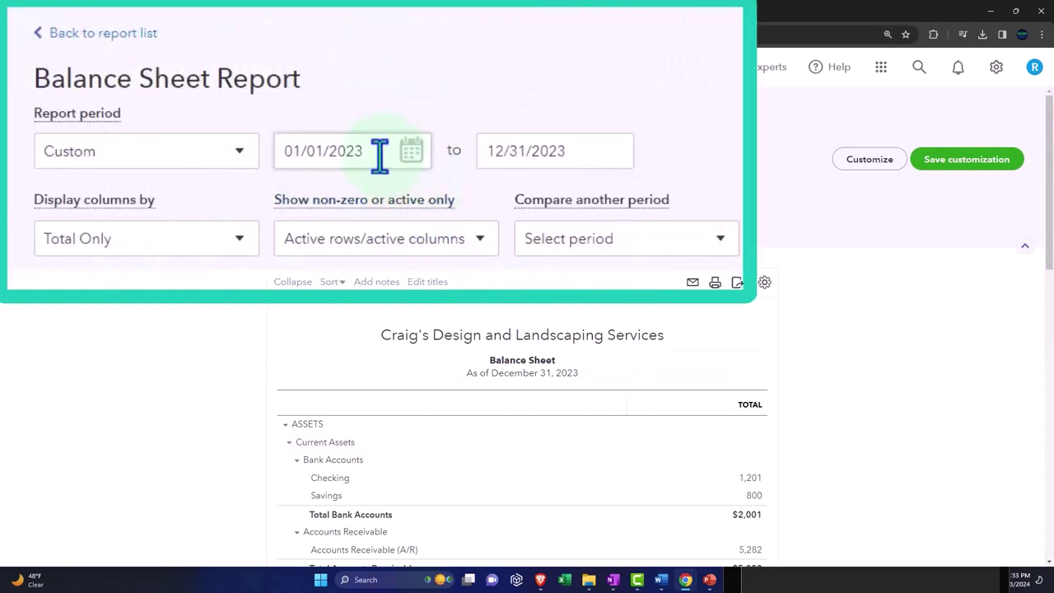
left_click(378, 150)
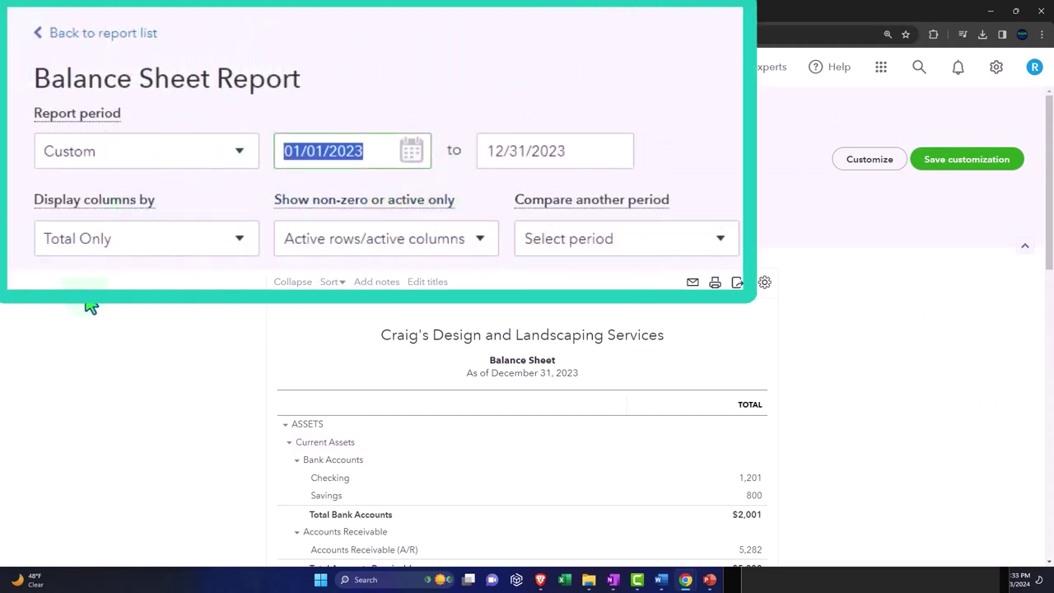
type("1")
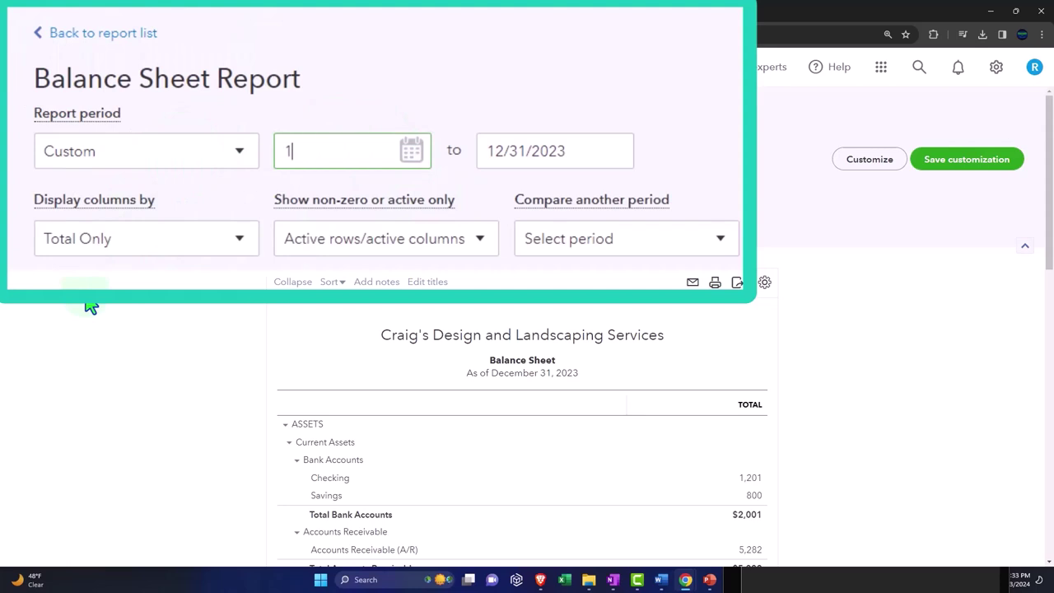
type("1/01/2023")
key("Tab")
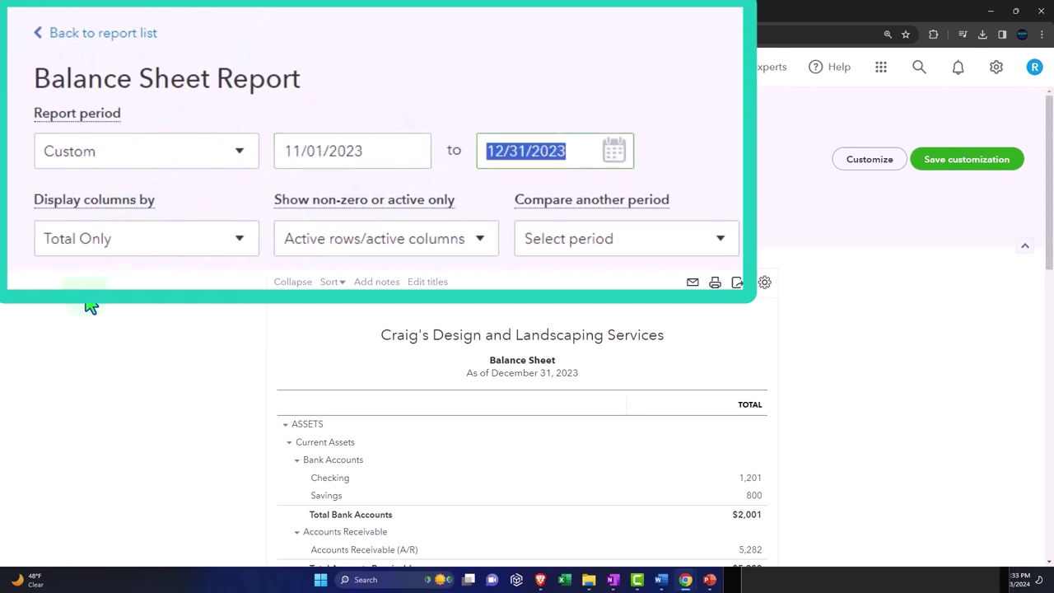
Set the start date of the Balance Sheet report period to 12/01/2023
left_click(346, 153)
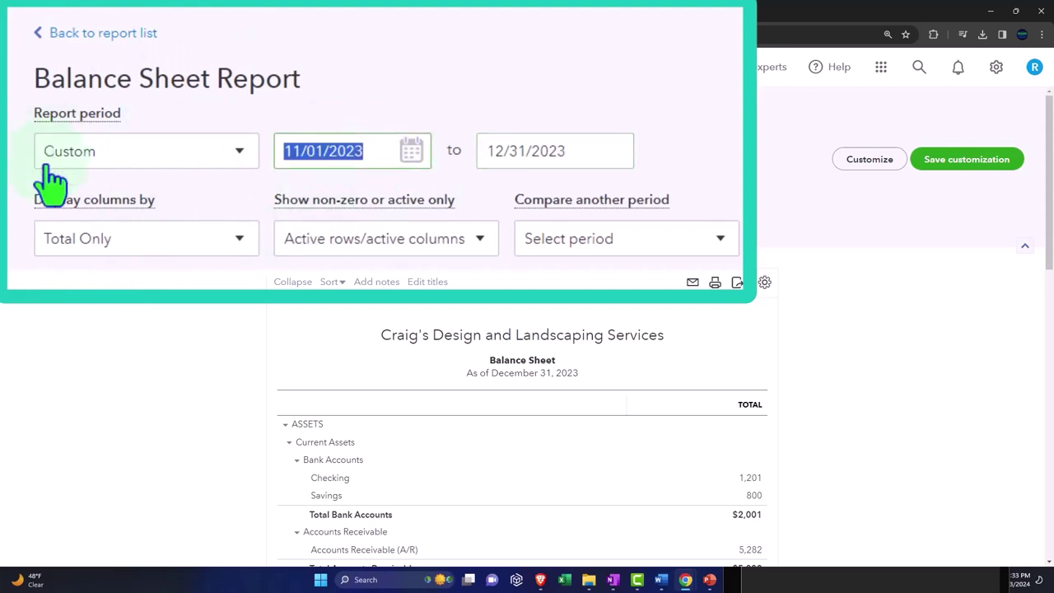
type("12/01/2023")
key("Tab")
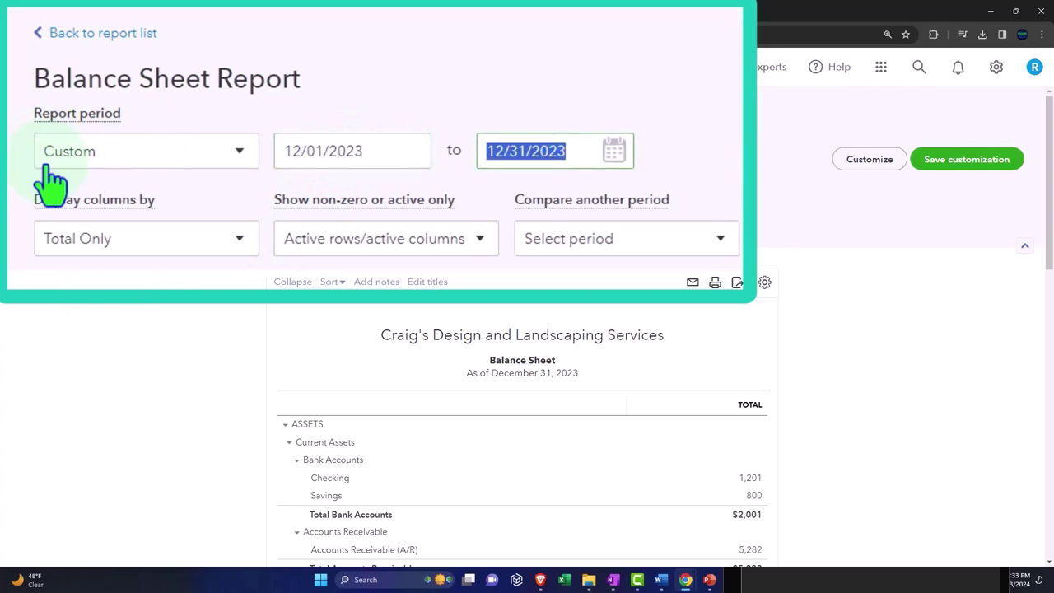